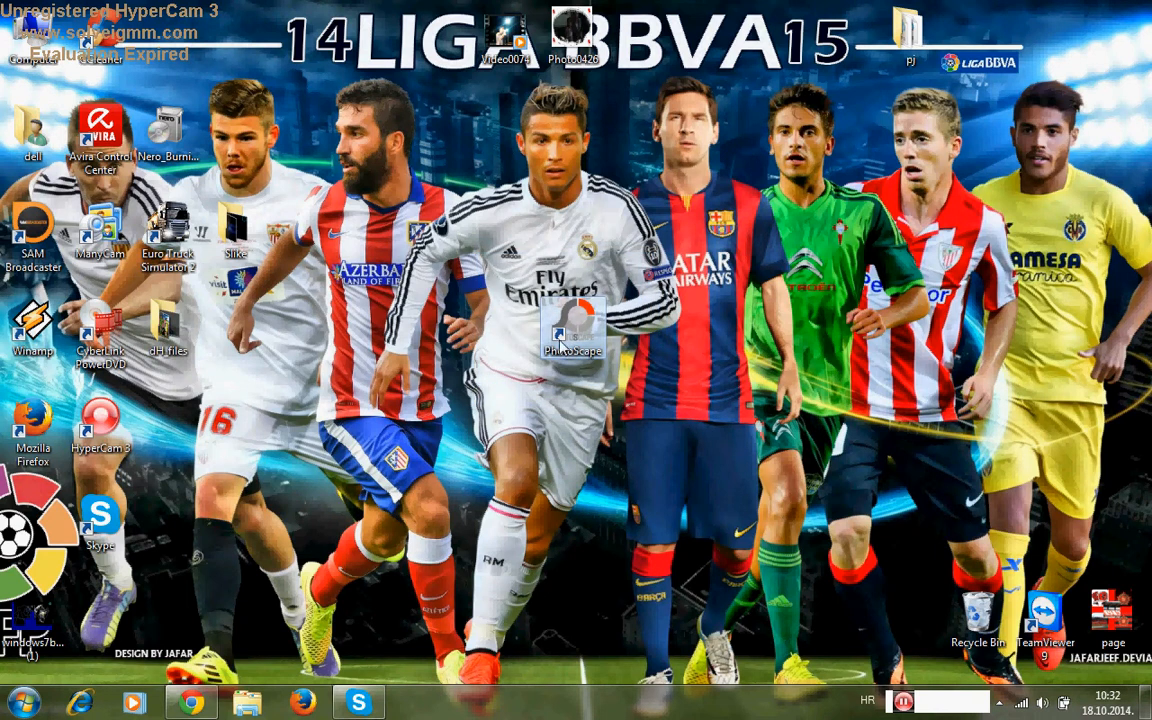
# Launch PhotoScape, decline the update, maximize the window and open the Editor.
pyautogui.click(431, 216)
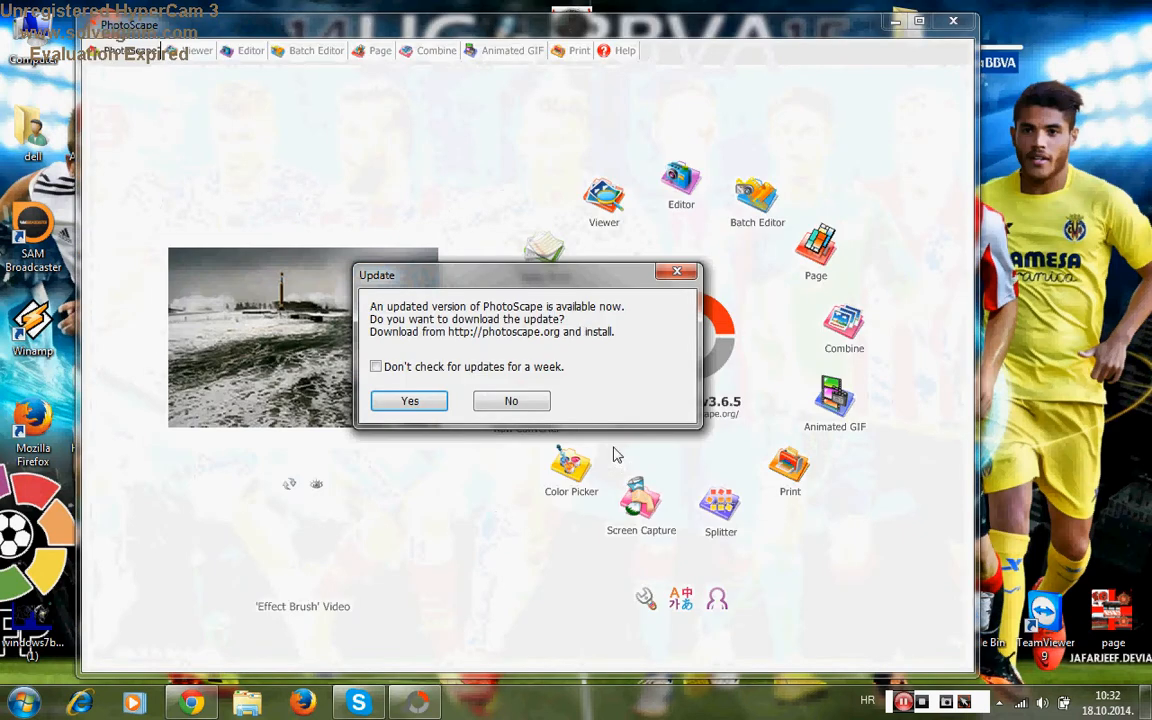
pyautogui.click(512, 401)
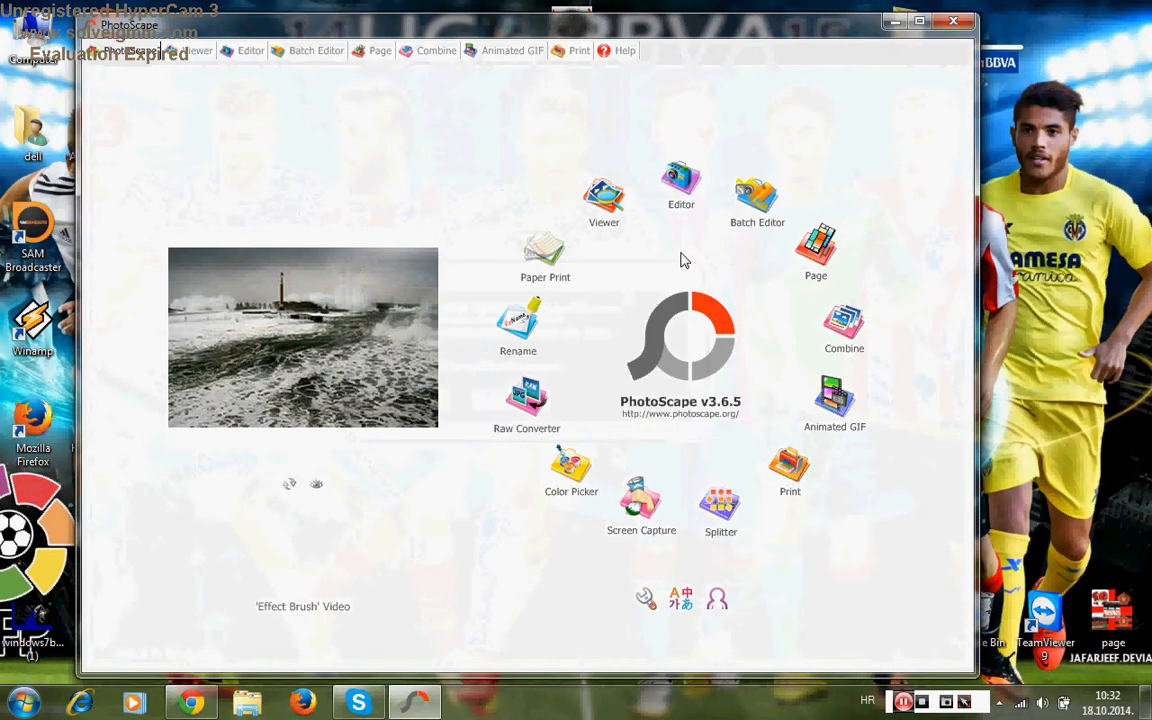
pyautogui.click(919, 21)
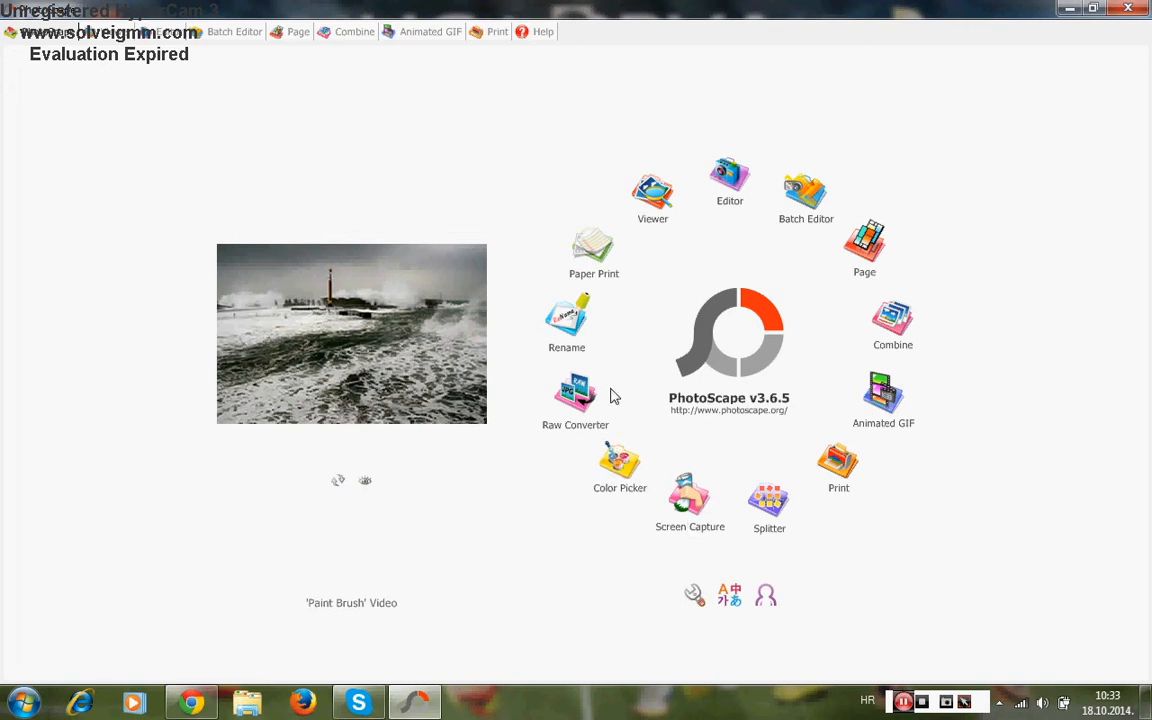
pyautogui.click(710, 188)
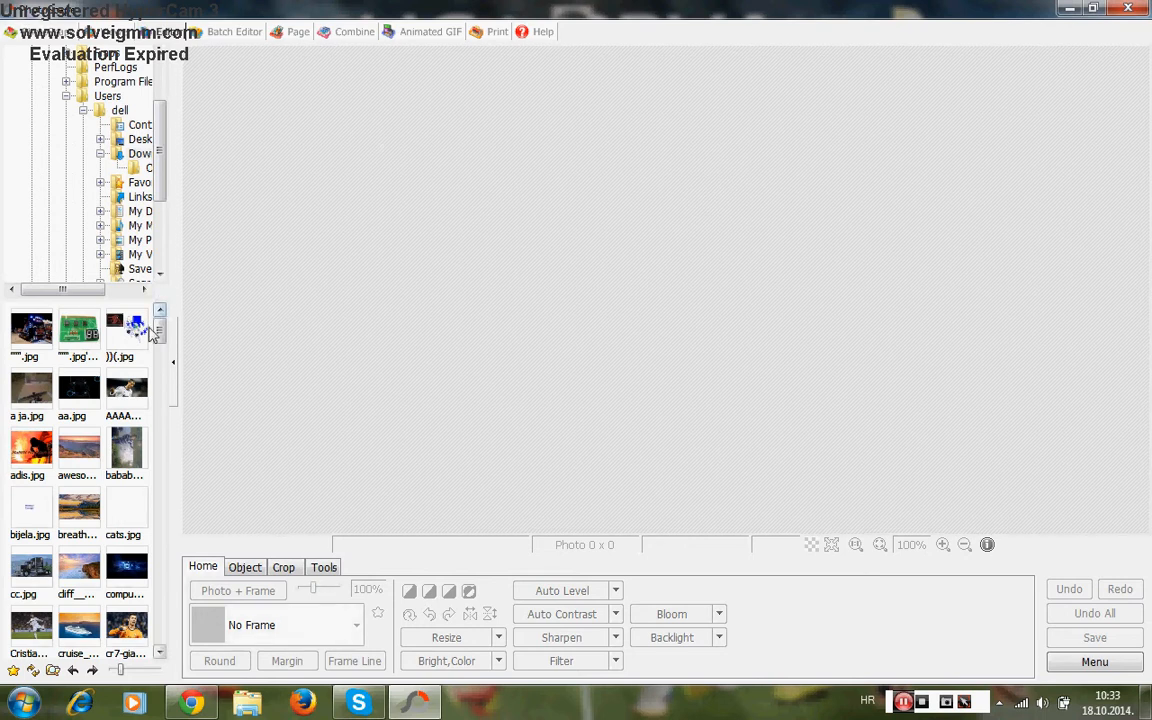
# Open the blue dragon image download.jpg in the editor, and replace it with the Windows 7 image download (6).jpg.
pyautogui.moveTo(161, 336); pyautogui.dragTo(165, 368)
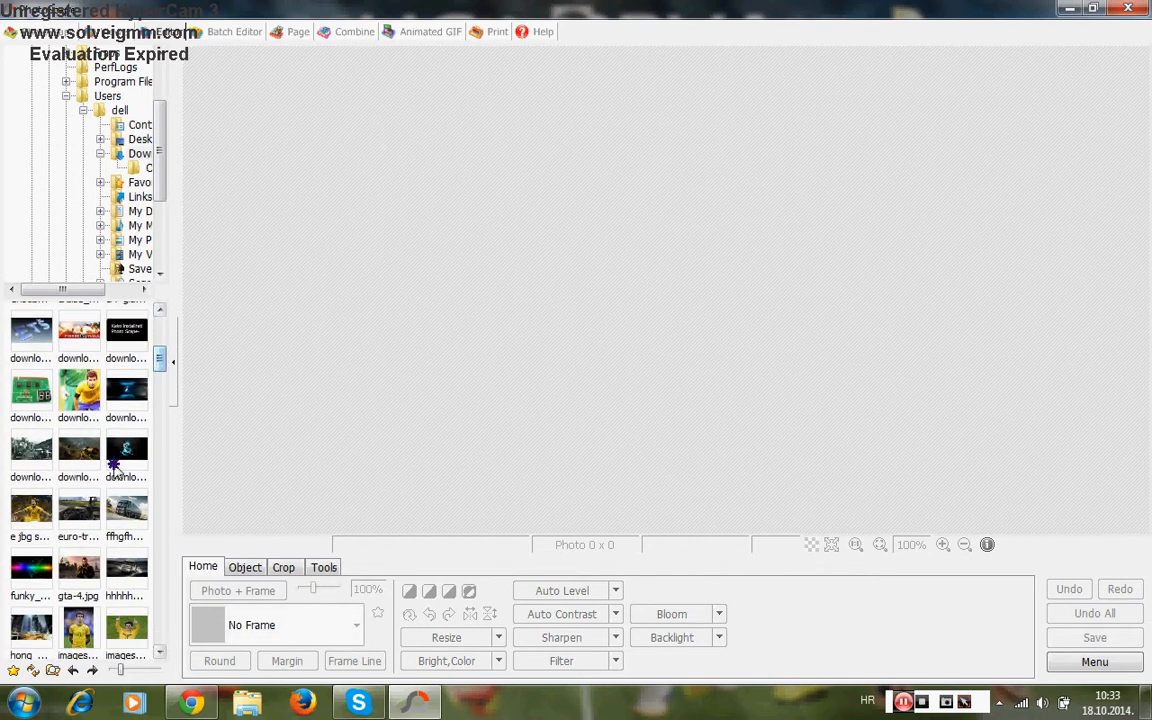
pyautogui.click(122, 450)
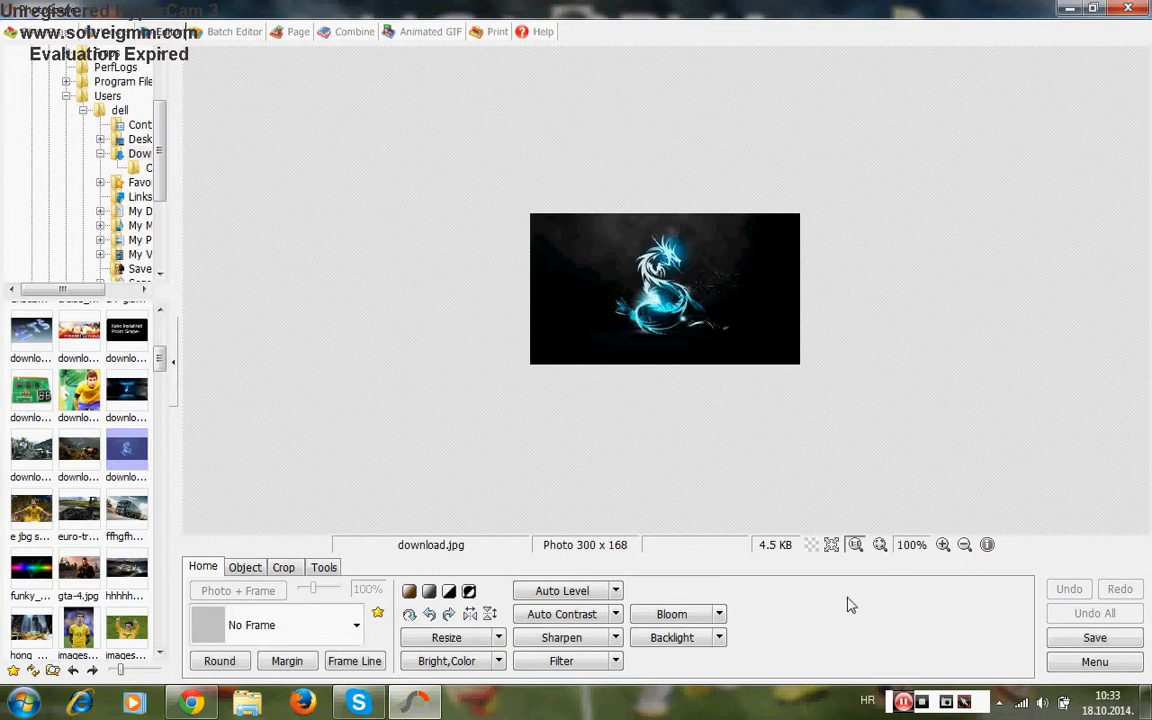
pyautogui.click(141, 356)
pyautogui.click(119, 392)
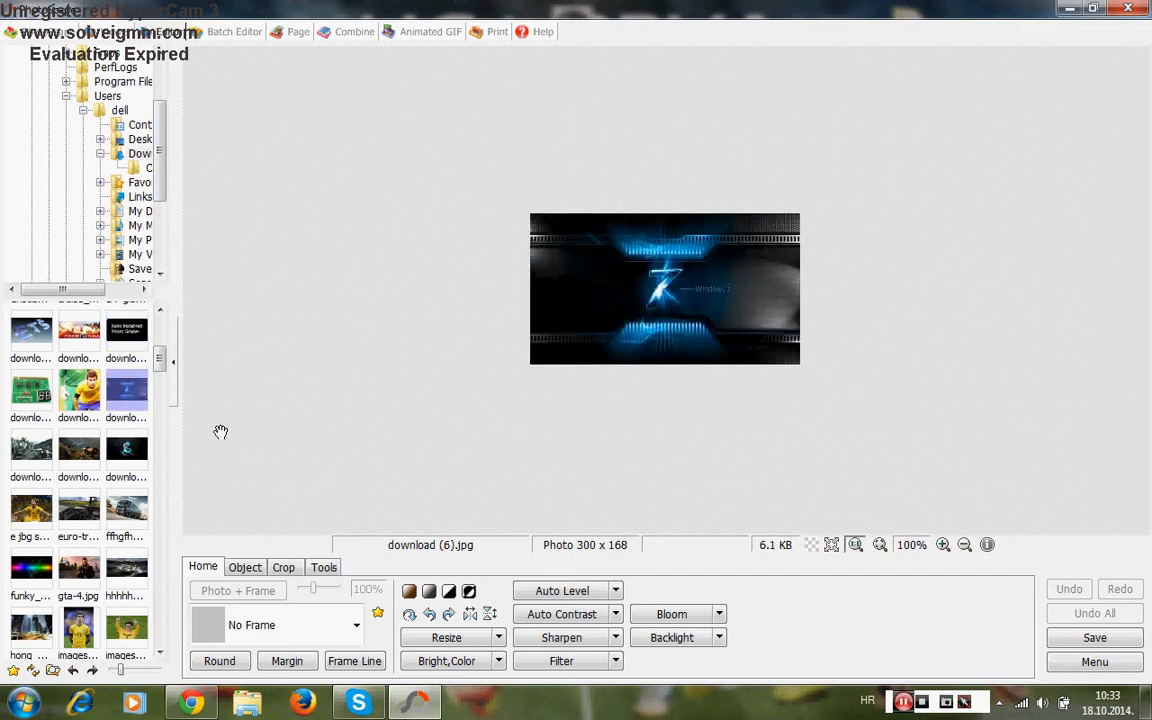
# Examine the Windows 7 image at different magnifications, zooming in to 311%, out to 5% and back in to 300%.
pyautogui.click(944, 546)
pyautogui.click(944, 546)
pyautogui.click(944, 546)
pyautogui.click(946, 549)
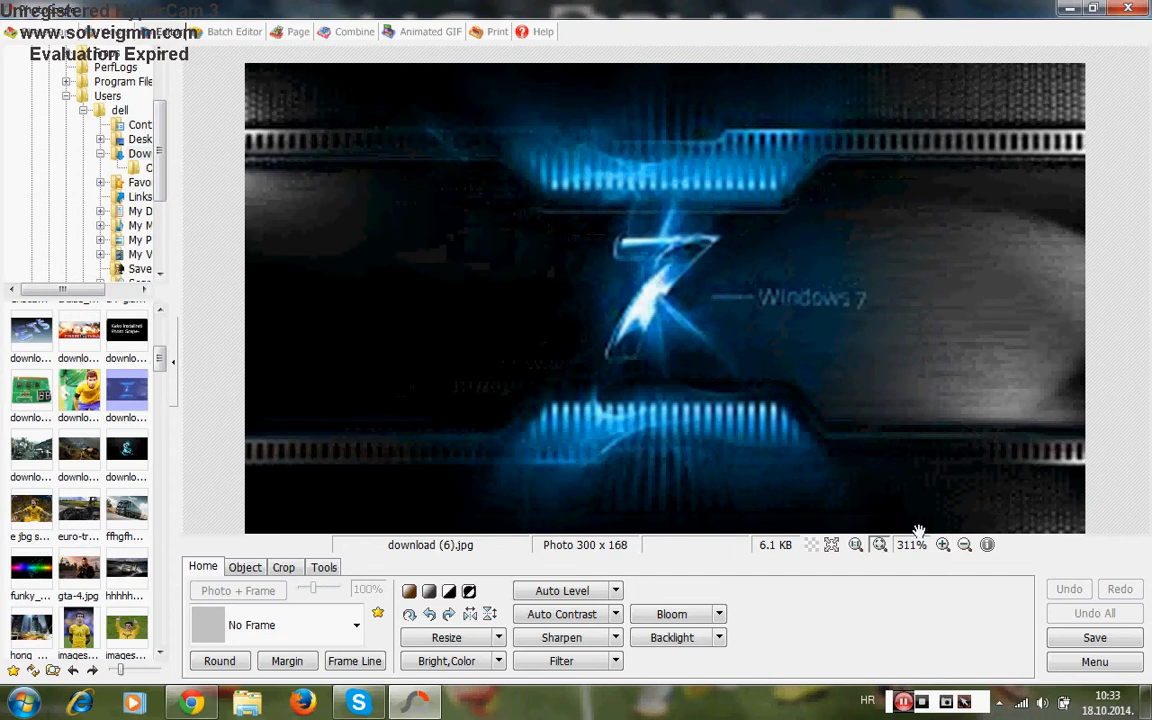
pyautogui.click(970, 548)
pyautogui.click(947, 548)
pyautogui.click(947, 548)
pyautogui.click(972, 548)
pyautogui.click(970, 548)
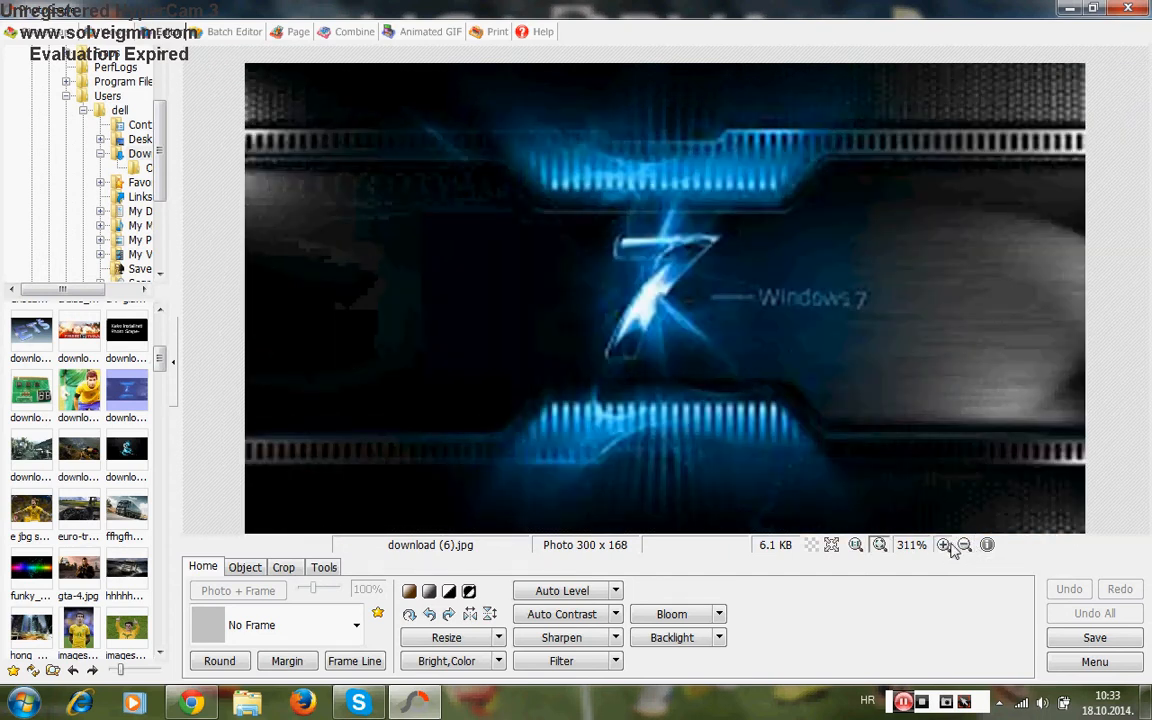
pyautogui.click(947, 548)
pyautogui.click(965, 548)
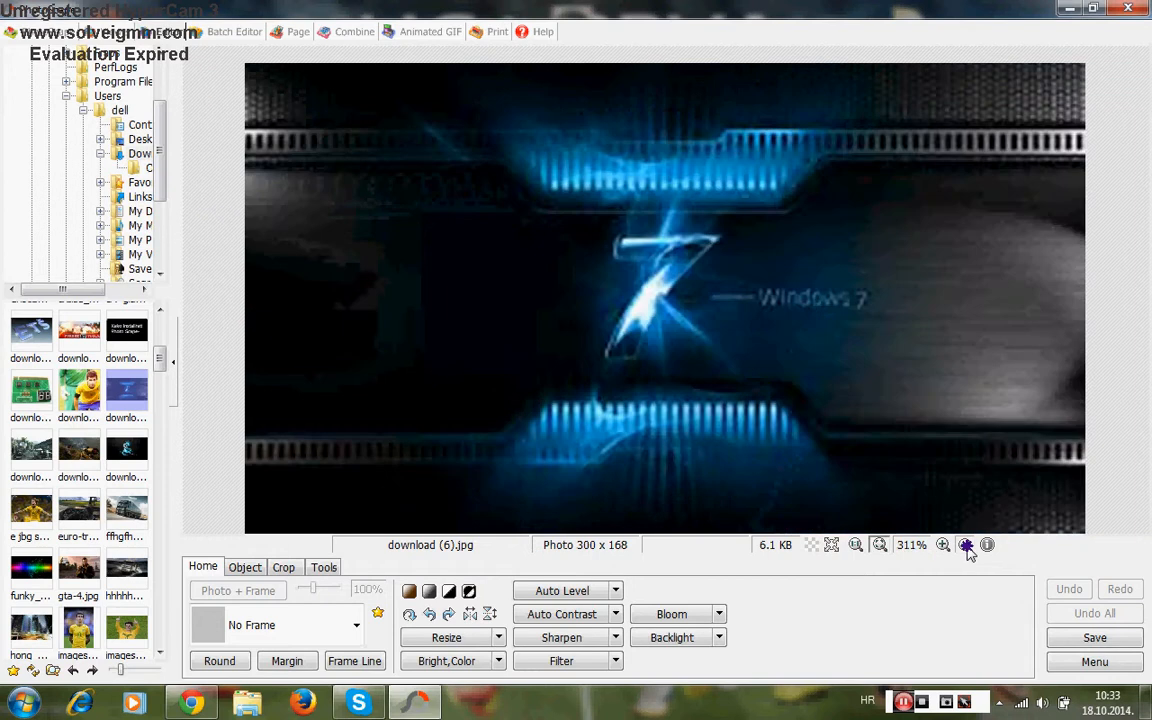
pyautogui.click(965, 548)
pyautogui.click(966, 548)
pyautogui.click(965, 548)
pyautogui.click(966, 548)
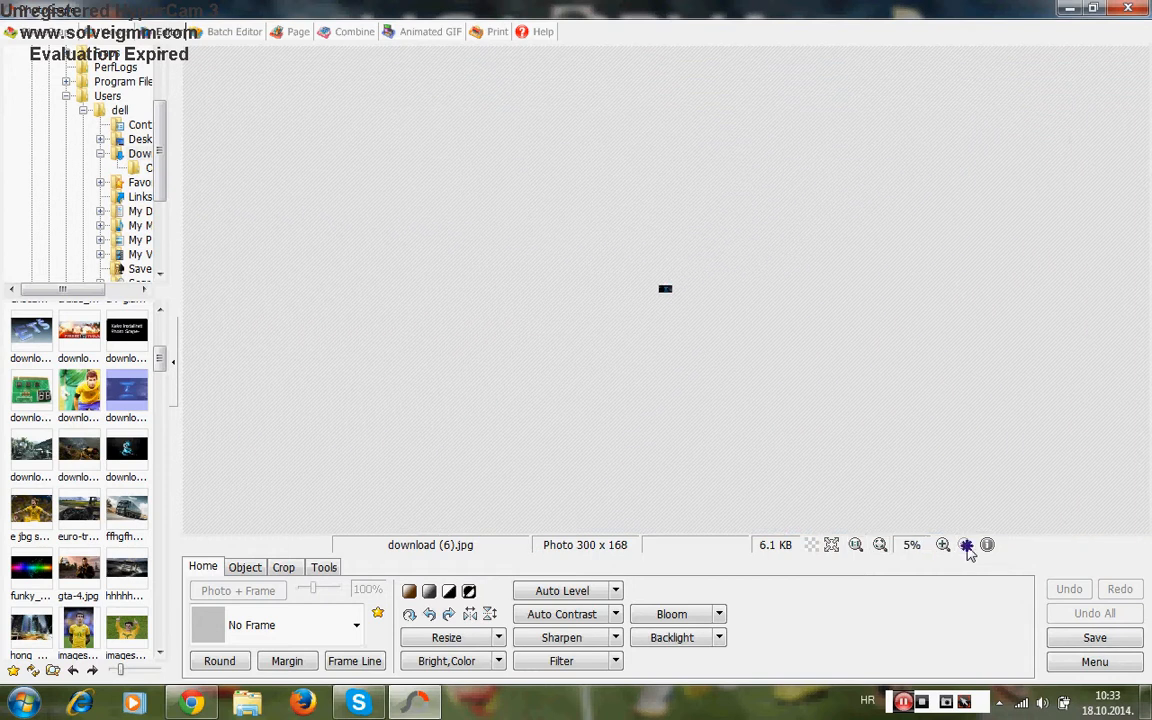
pyautogui.click(944, 548)
pyautogui.click(944, 545)
pyautogui.click(944, 545)
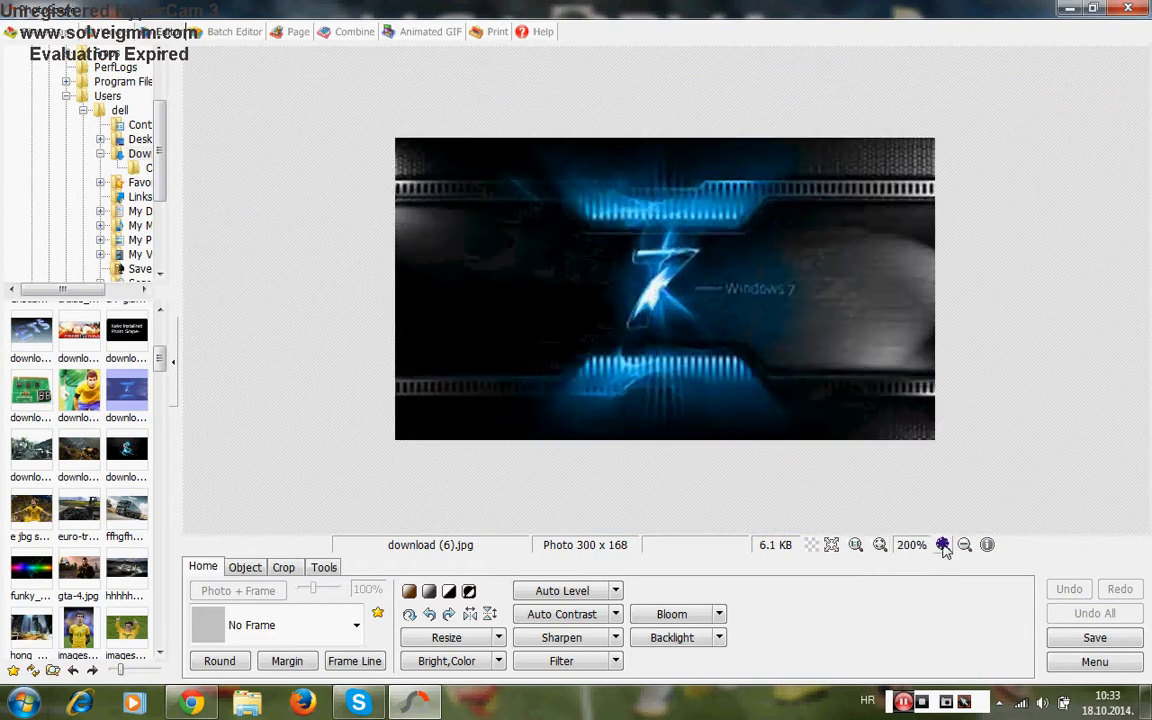
pyautogui.click(944, 545)
pyautogui.click(944, 545)
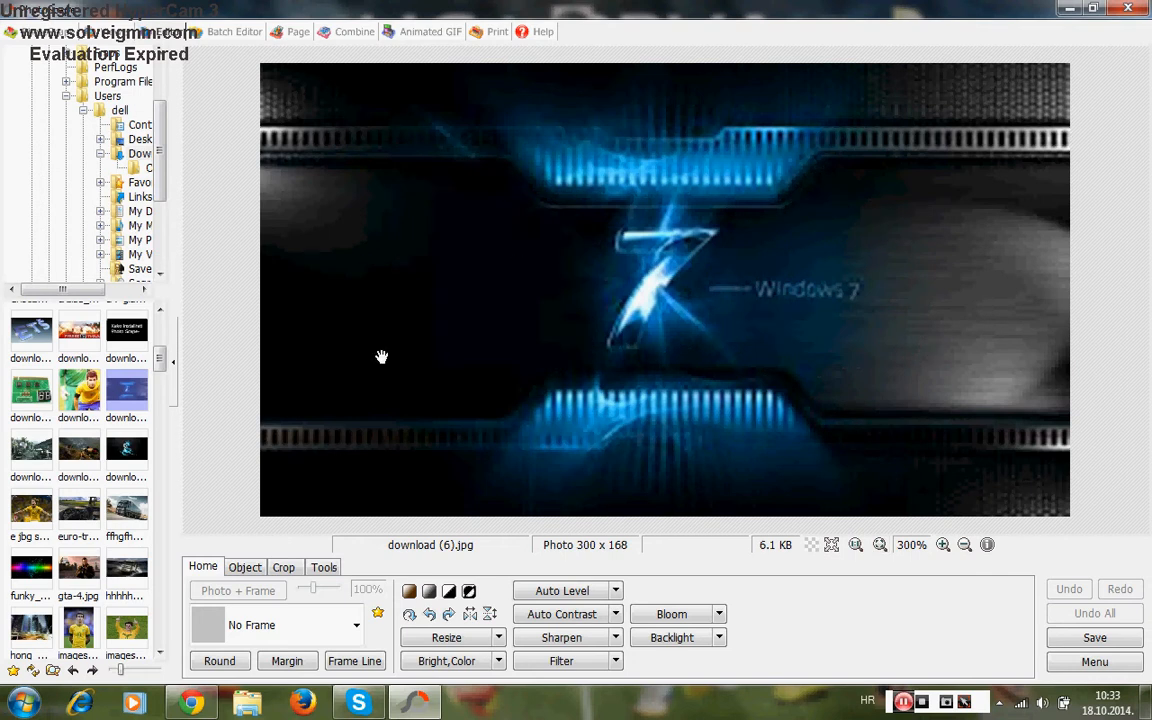
# Hide and restore the file browser, and open gta-4.jpg for editing.
pyautogui.click(172, 366)
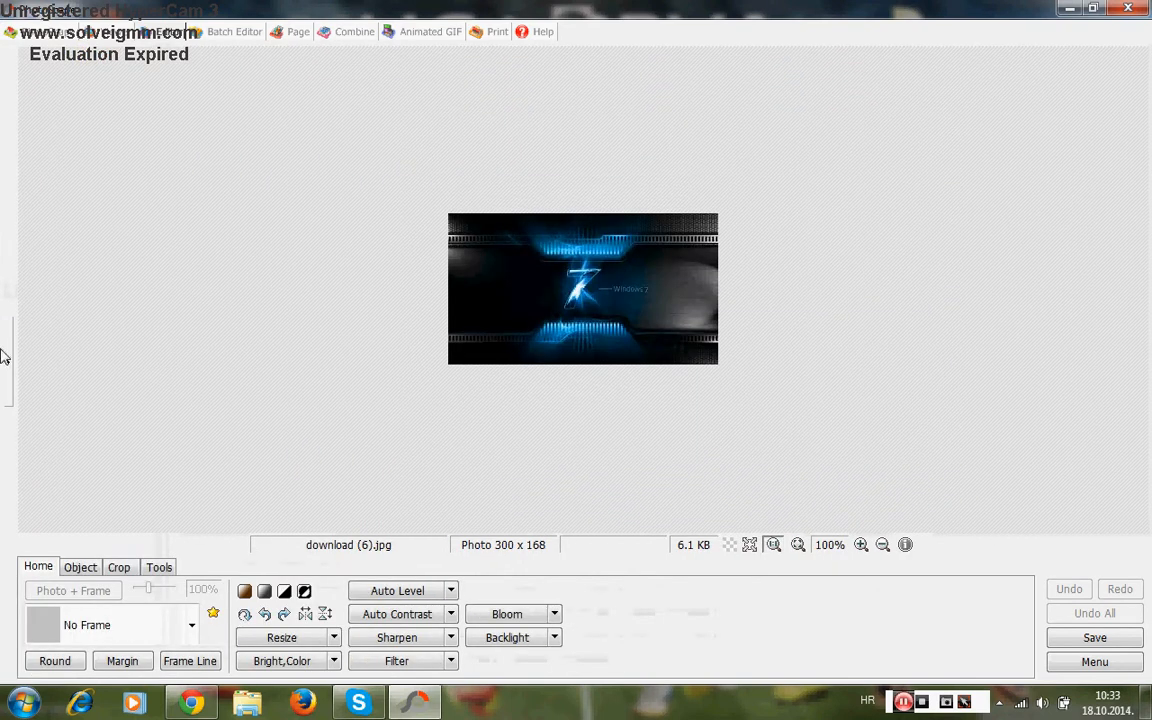
pyautogui.click(7, 355)
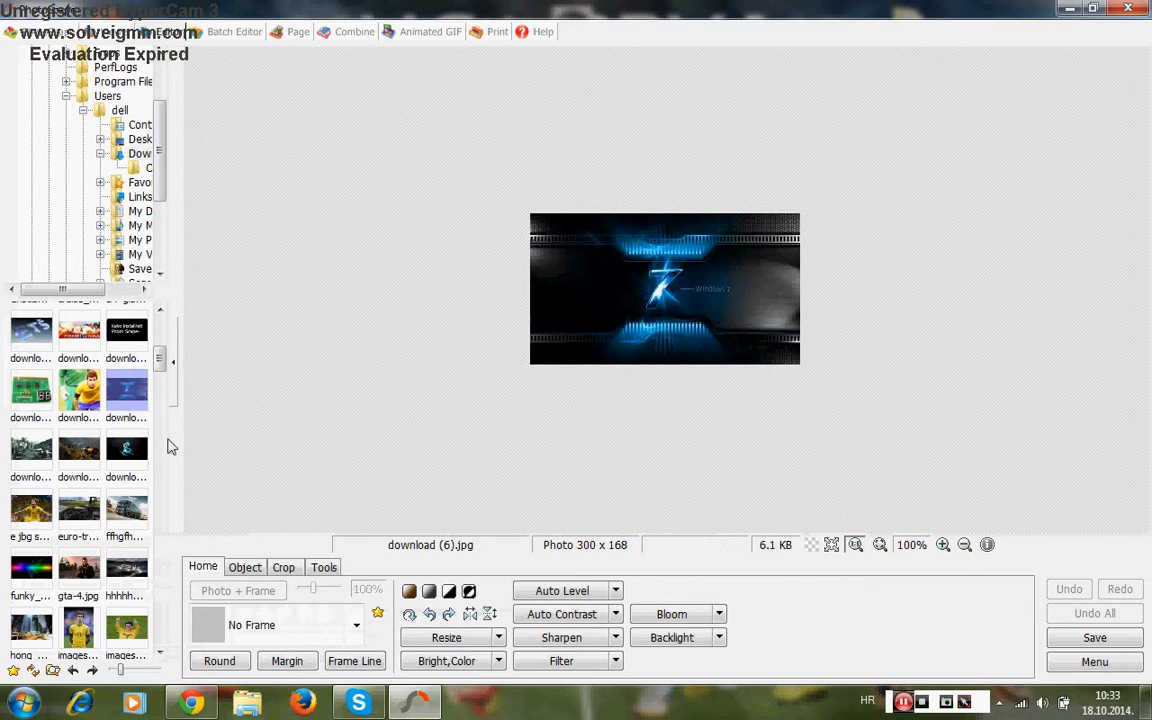
pyautogui.click(76, 588)
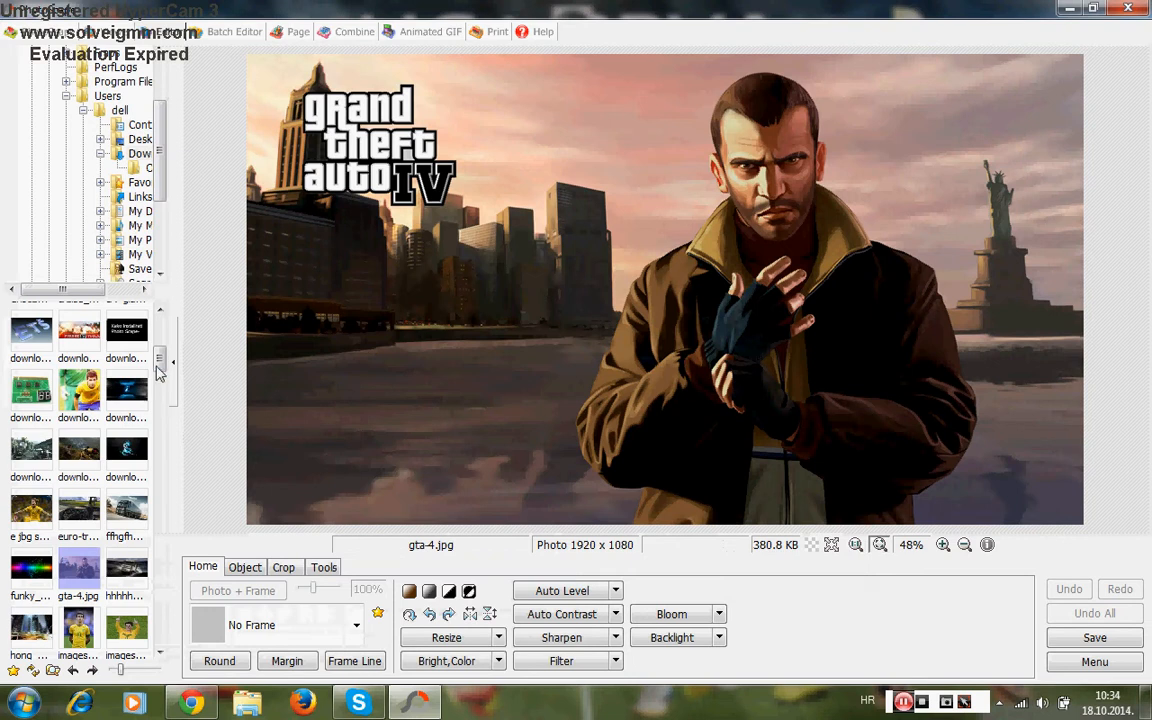
pyautogui.moveTo(155, 371); pyautogui.dragTo(158, 330)
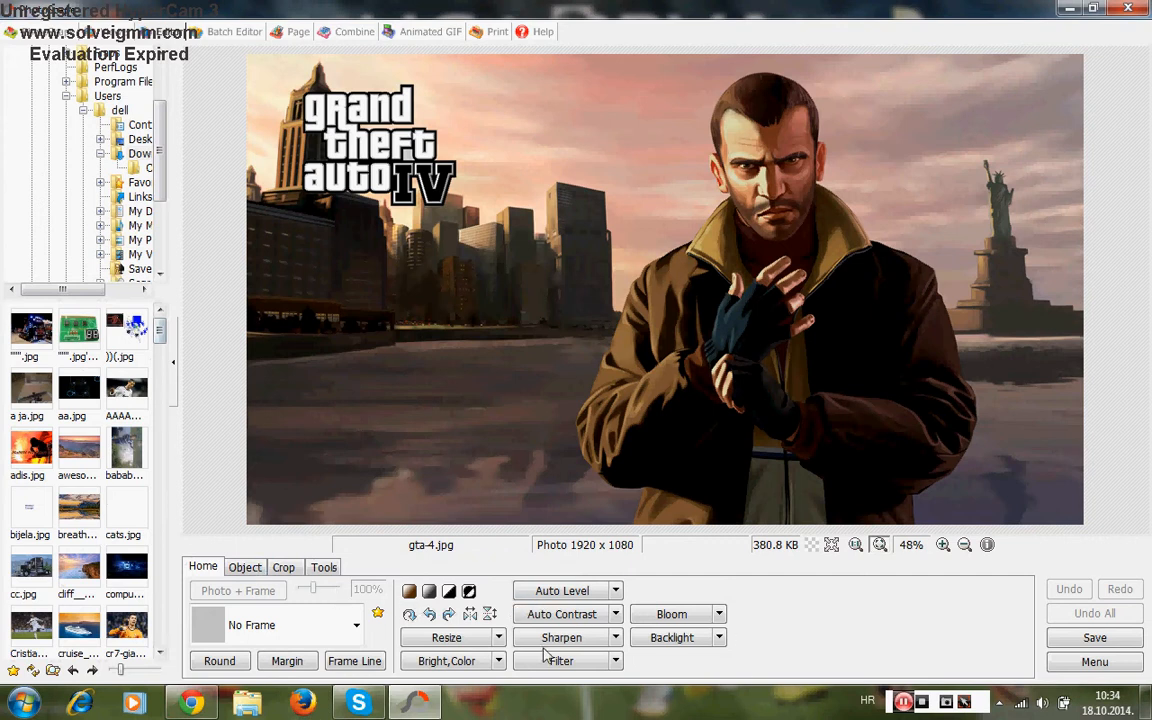
# Add a speech balloon to the photo with the text "Bosanski Tutorijl".
pyautogui.click(247, 567)
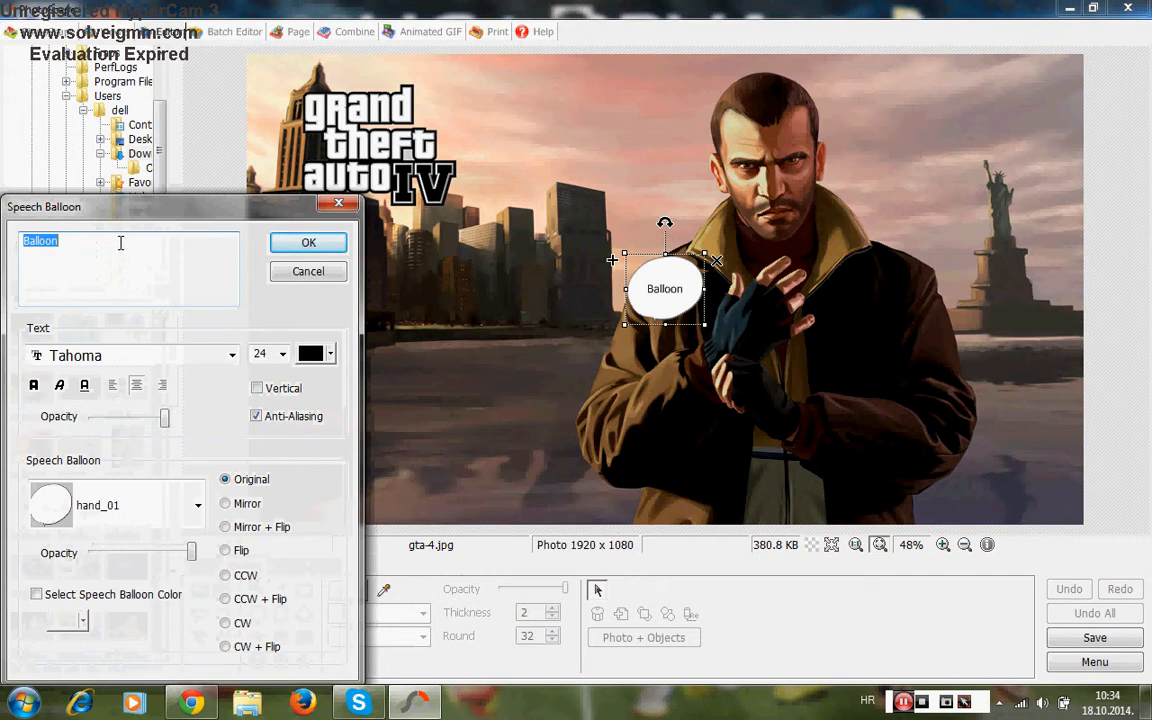
pyautogui.press('BackSpace')
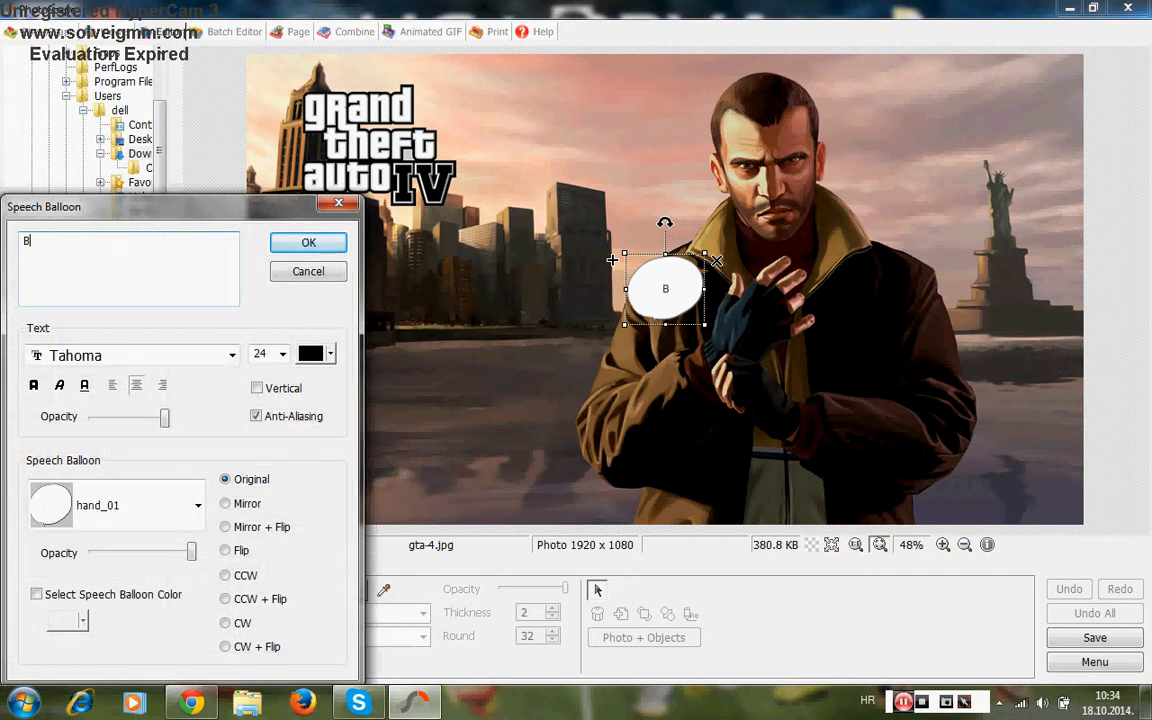
pyautogui.write('Bosanski T')
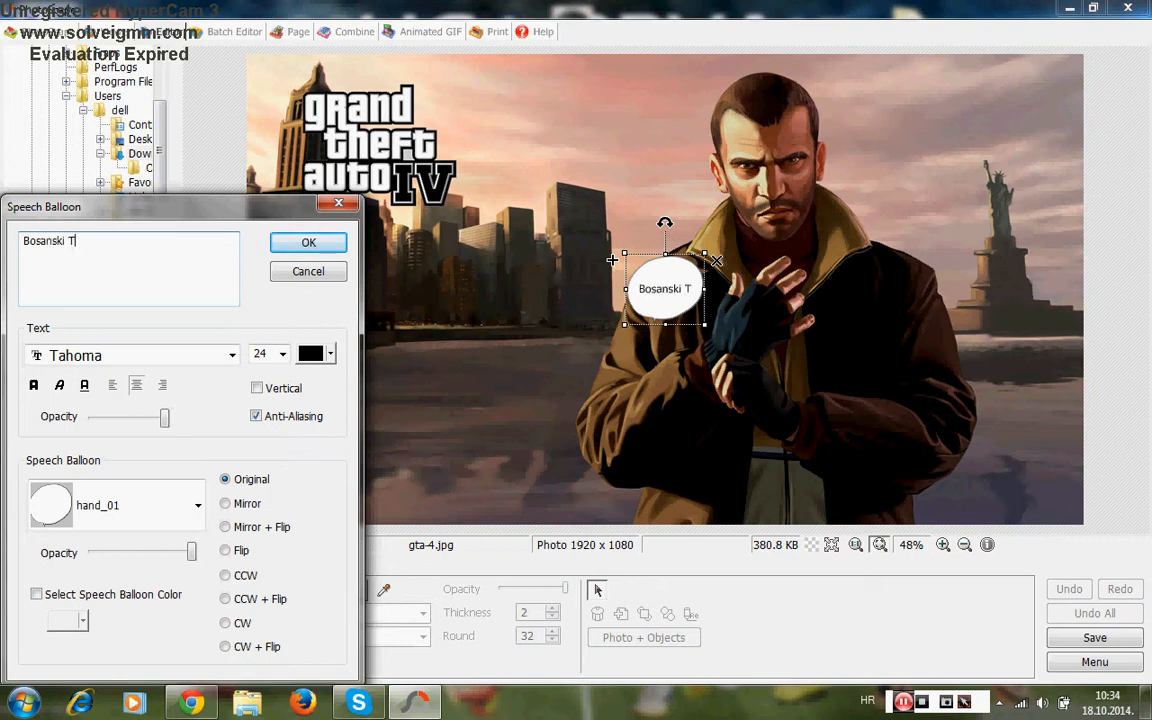
pyautogui.write('uto')
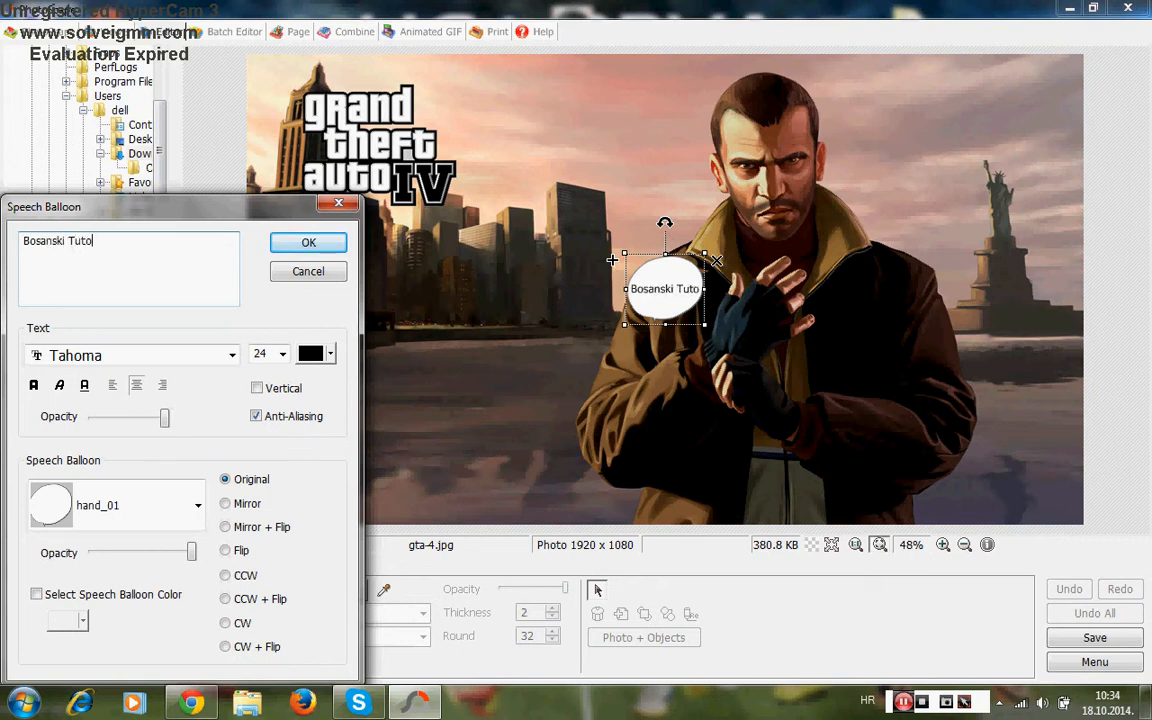
pyautogui.write('rijl')
# Format the balloon text as bold, italic and underlined, and color it dark blue.
pyautogui.click(33, 385)
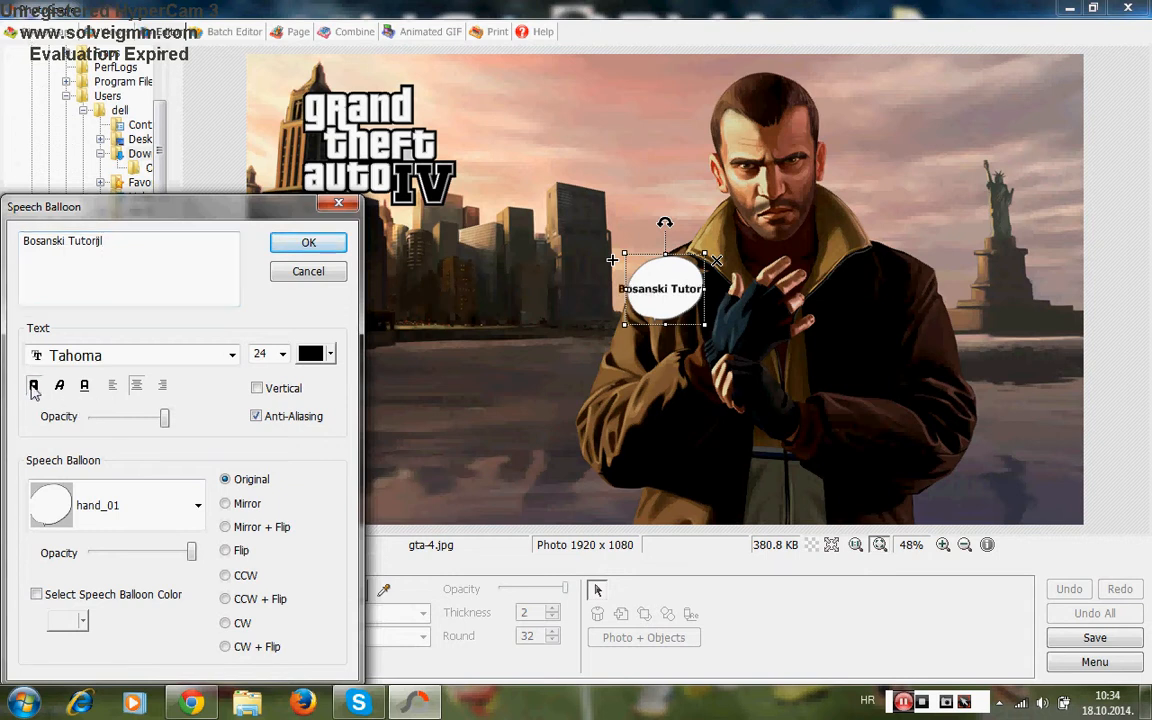
pyautogui.click(59, 385)
pyautogui.click(84, 386)
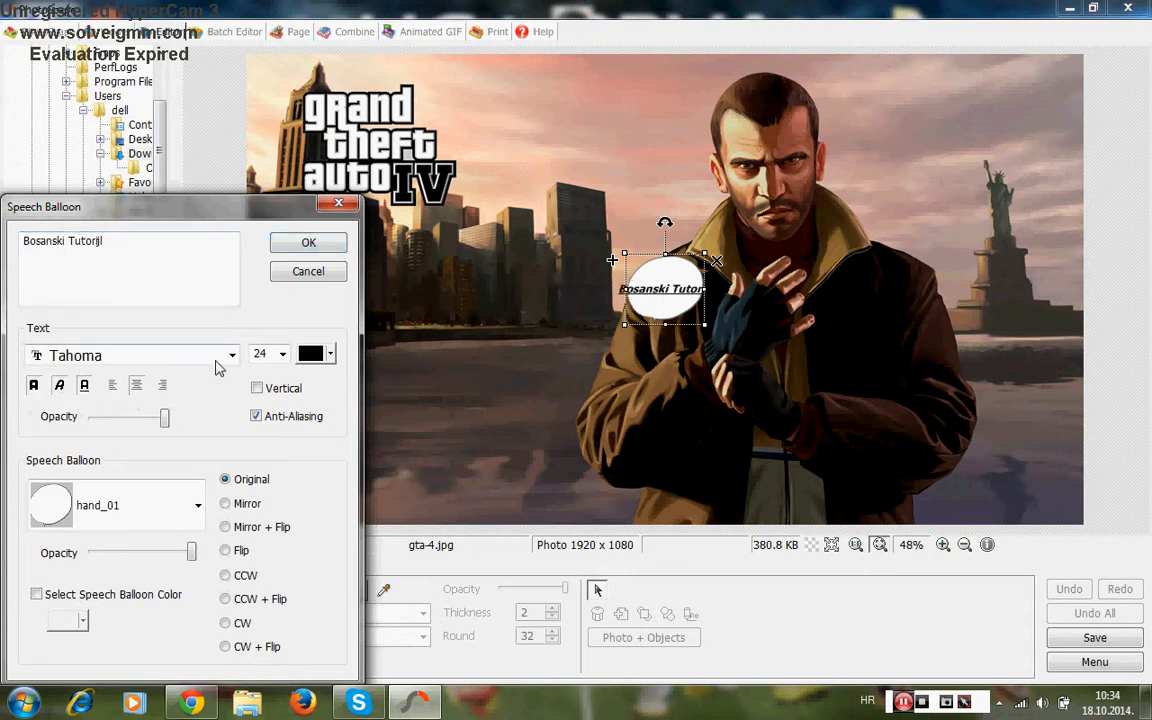
pyautogui.click(316, 354)
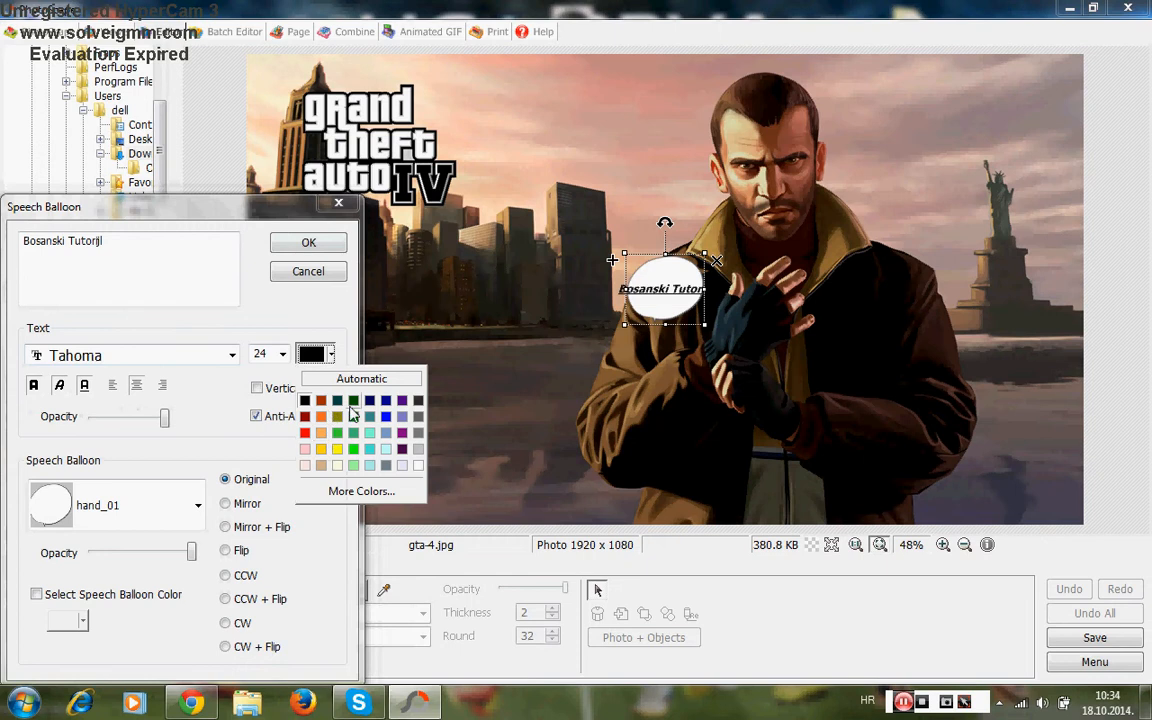
pyautogui.click(371, 402)
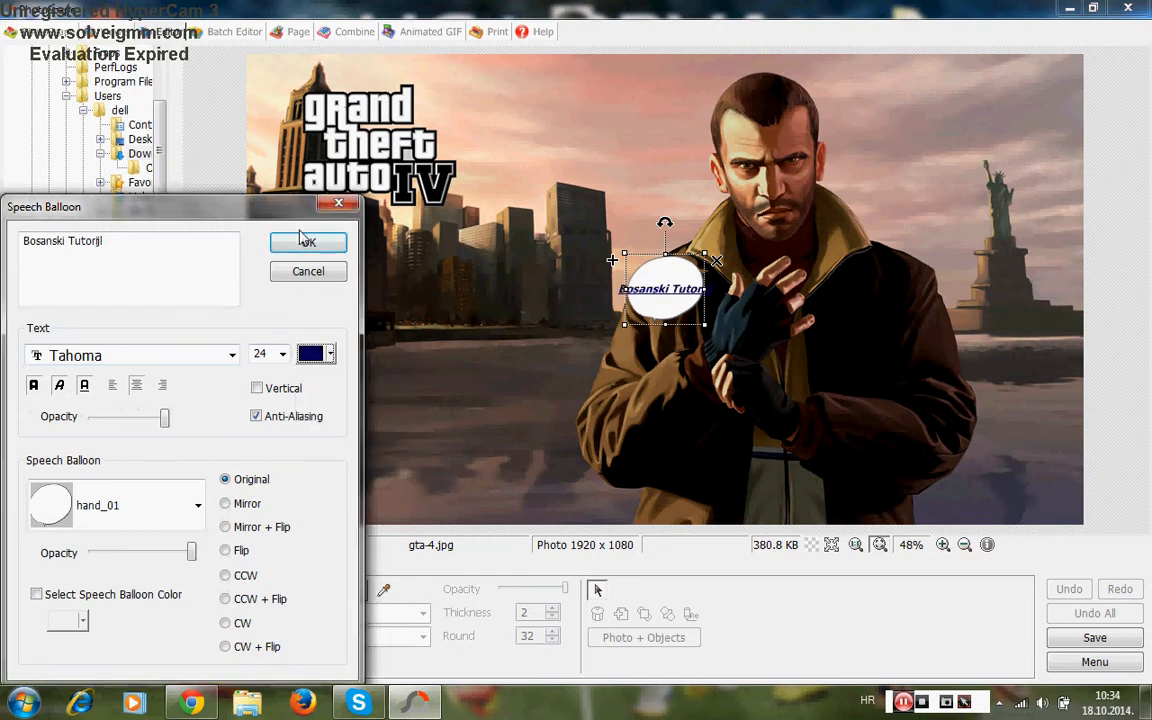
# Change the speech balloon shape to the black image11 style and place it on the photo.
pyautogui.click(100, 510)
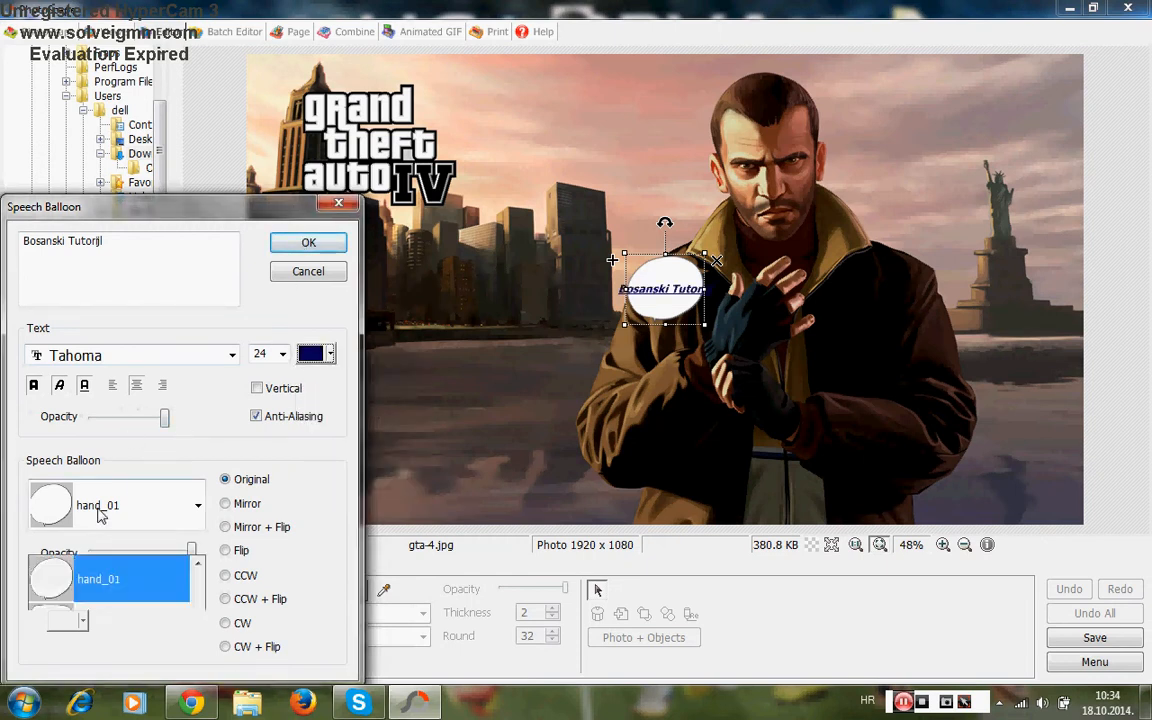
pyautogui.moveTo(199, 322); pyautogui.dragTo(190, 418)
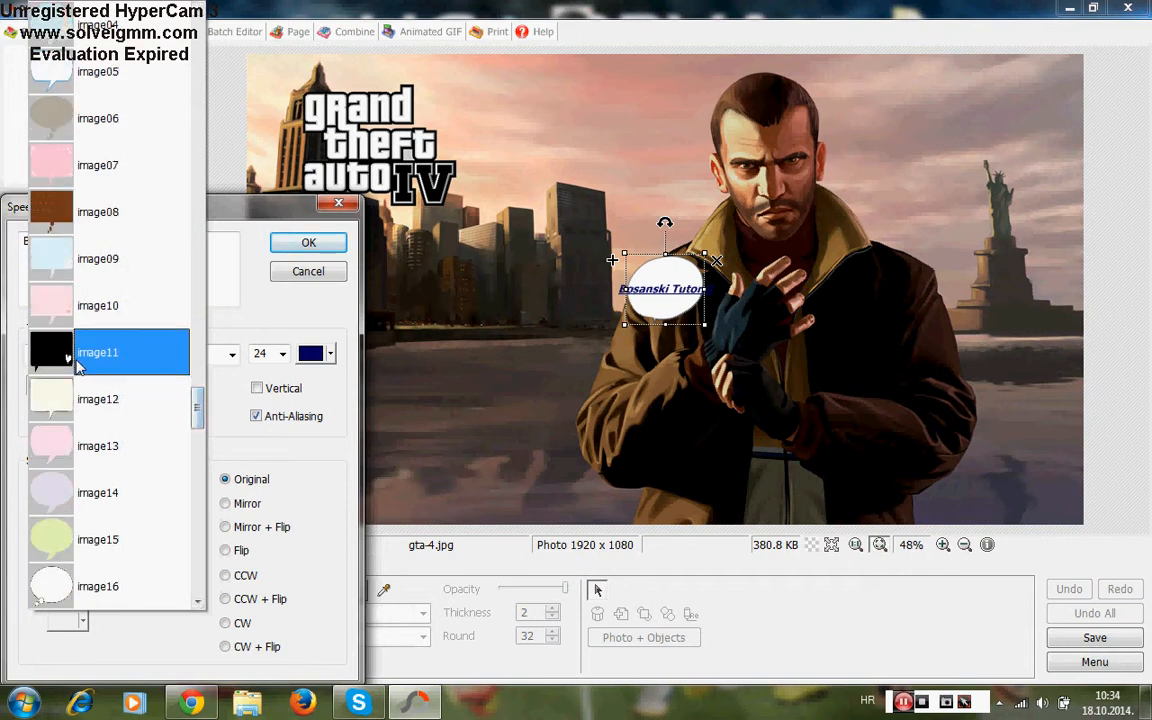
pyautogui.click(130, 352)
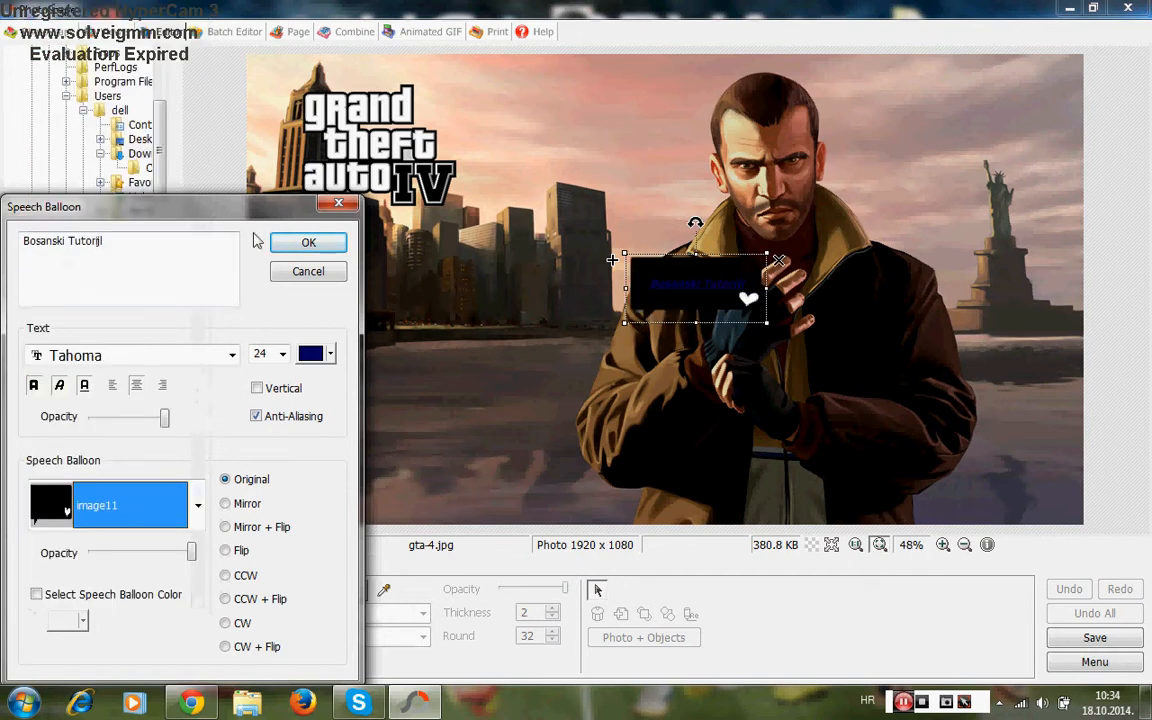
pyautogui.click(308, 242)
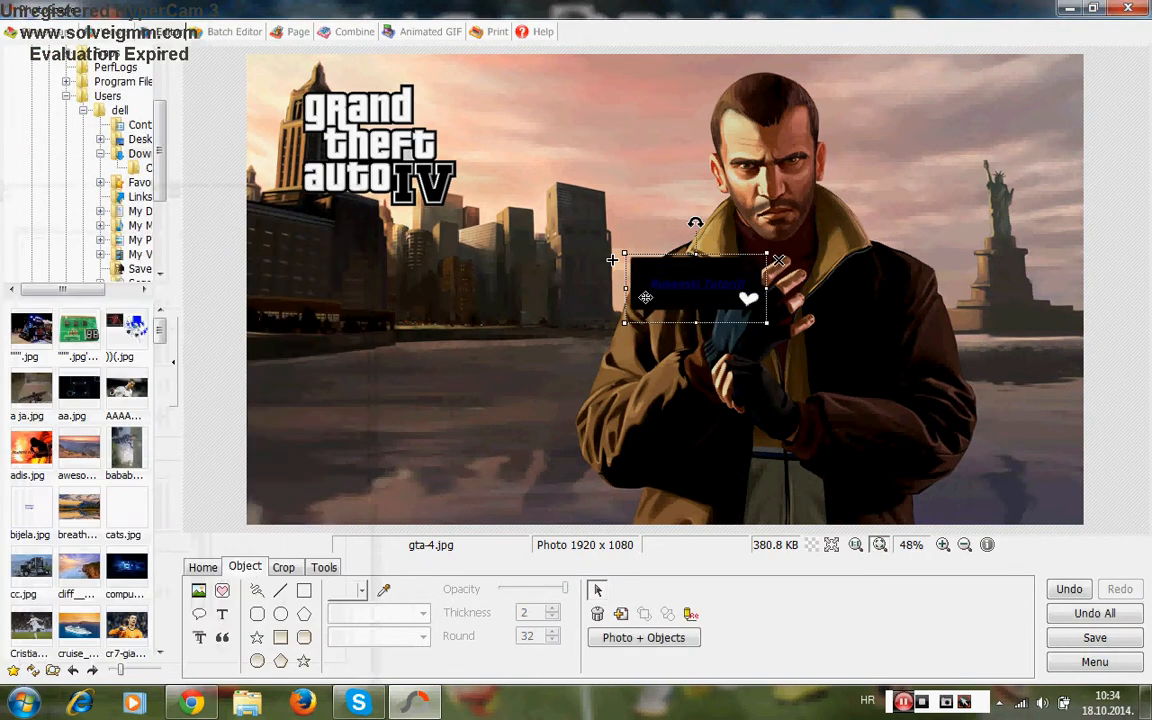
# Move the speech balloon into the sky beside the man's head and tilt it counter-clockwise.
pyautogui.moveTo(695, 290); pyautogui.dragTo(650, 166)
pyautogui.moveTo(565, 139); pyautogui.dragTo(536, 102)
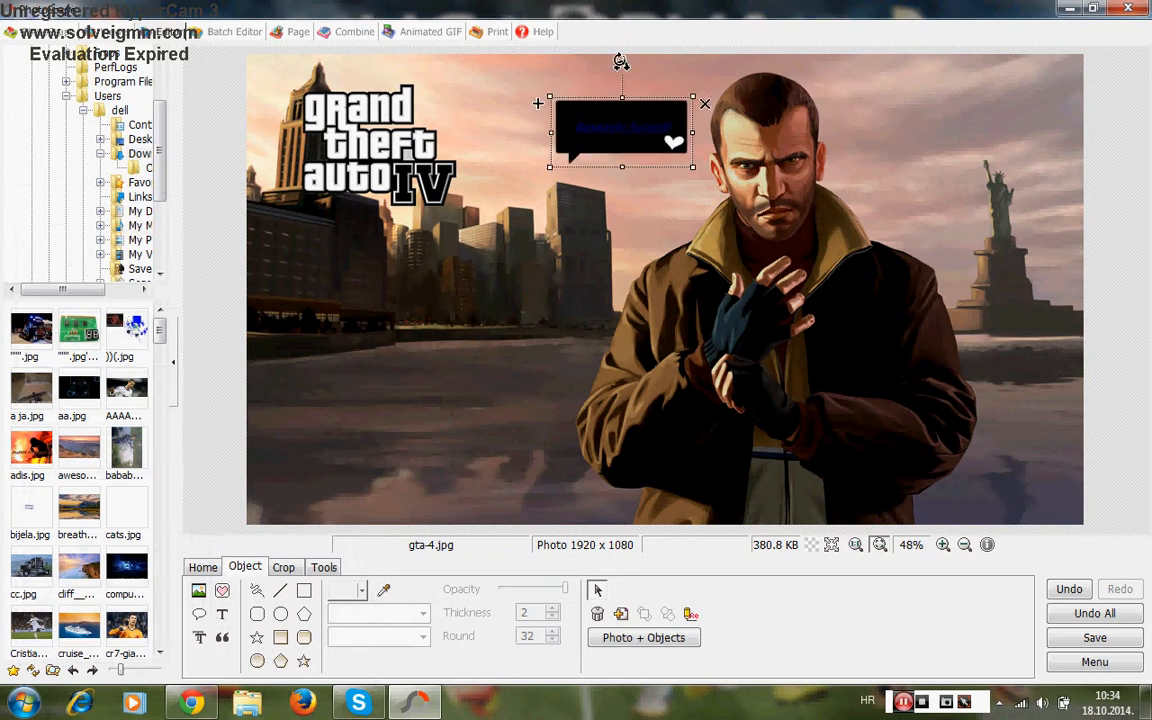
pyautogui.moveTo(621, 66); pyautogui.dragTo(573, 89)
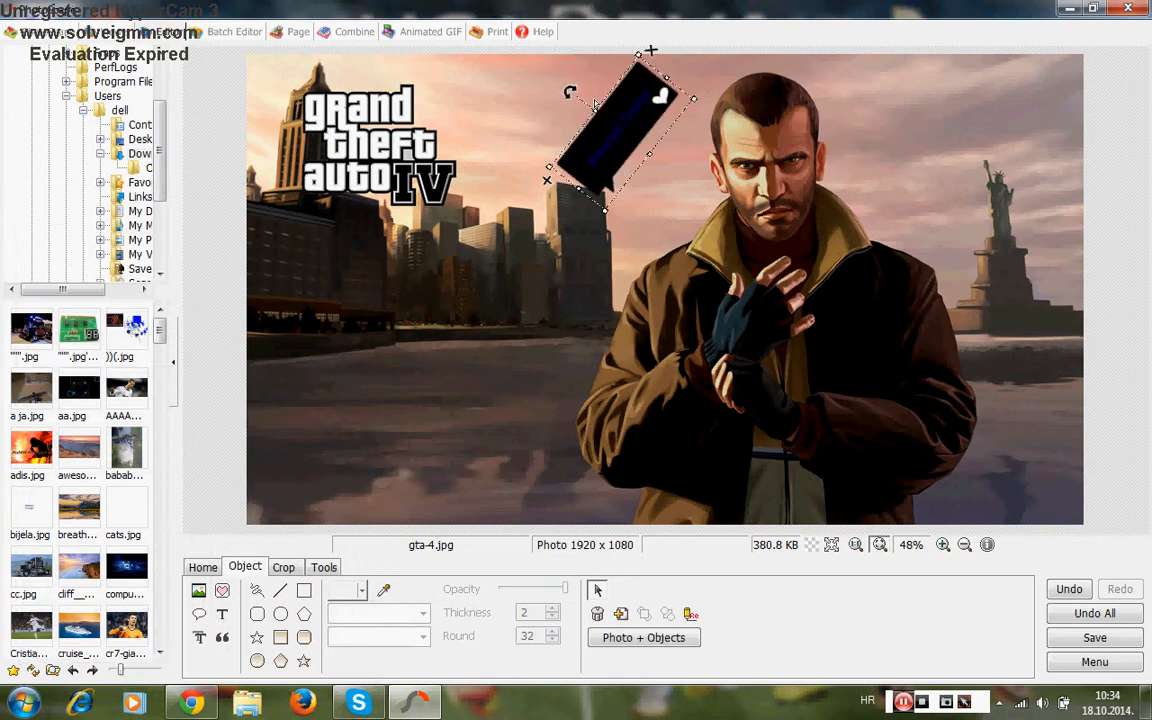
pyautogui.moveTo(623, 126); pyautogui.dragTo(666, 104)
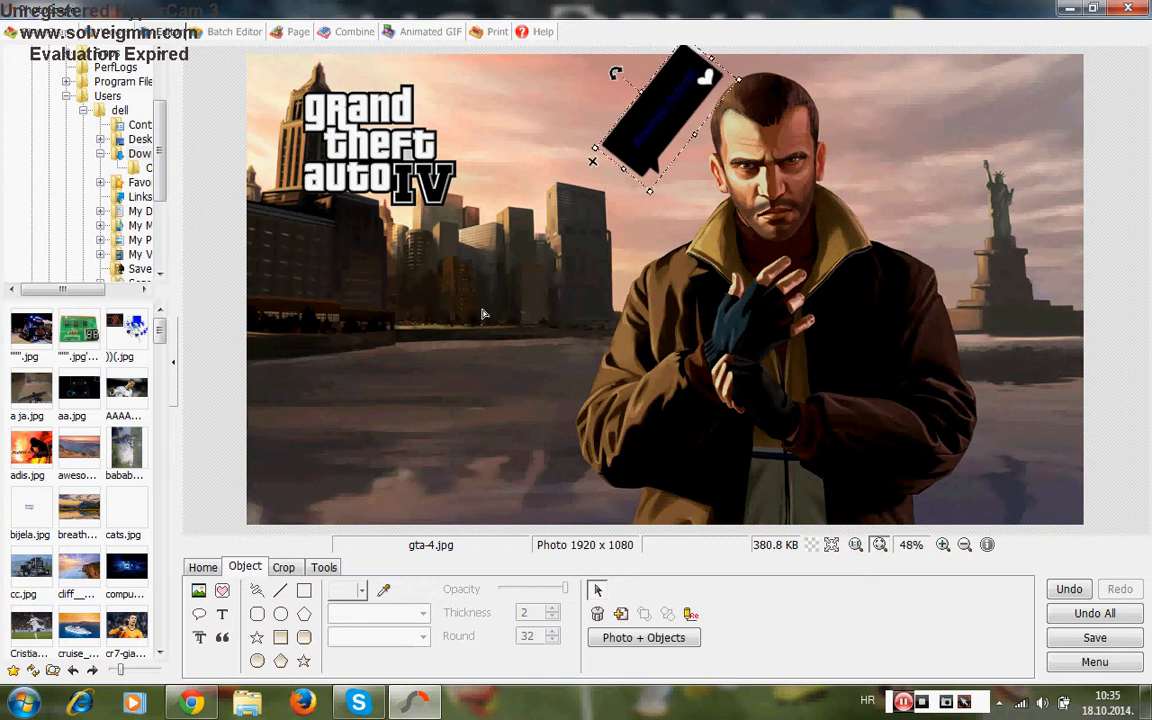
# Draw dark blue outlined freehand scribbles, thickness 2, across the skyline, the man's jacket and beside the statue.
pyautogui.click(257, 590)
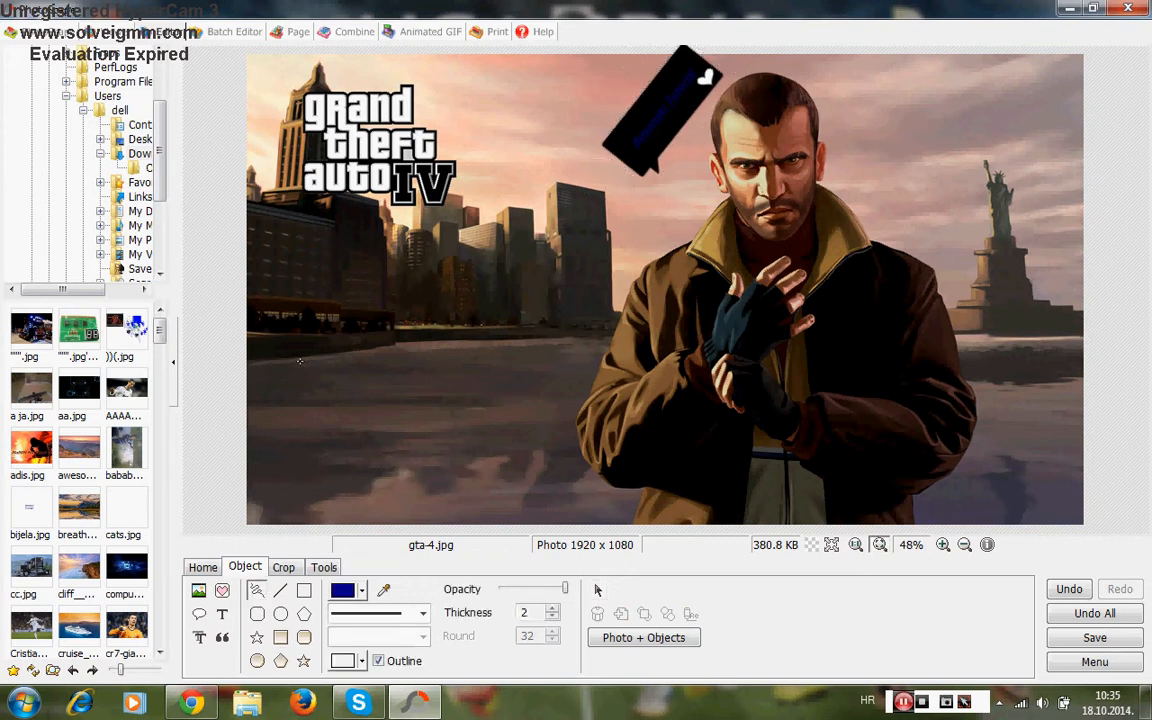
pyautogui.moveTo(310, 362)
pyautogui.mouseDown()
pyautogui.moveTo(482, 450)
pyautogui.moveTo(380, 133)
pyautogui.moveTo(480, 400)
pyautogui.moveTo(522, 318)
pyautogui.moveTo(585, 358)
pyautogui.moveTo(624, 351)
pyautogui.mouseUp()
pyautogui.moveTo(626, 297); pyautogui.dragTo(736, 419)
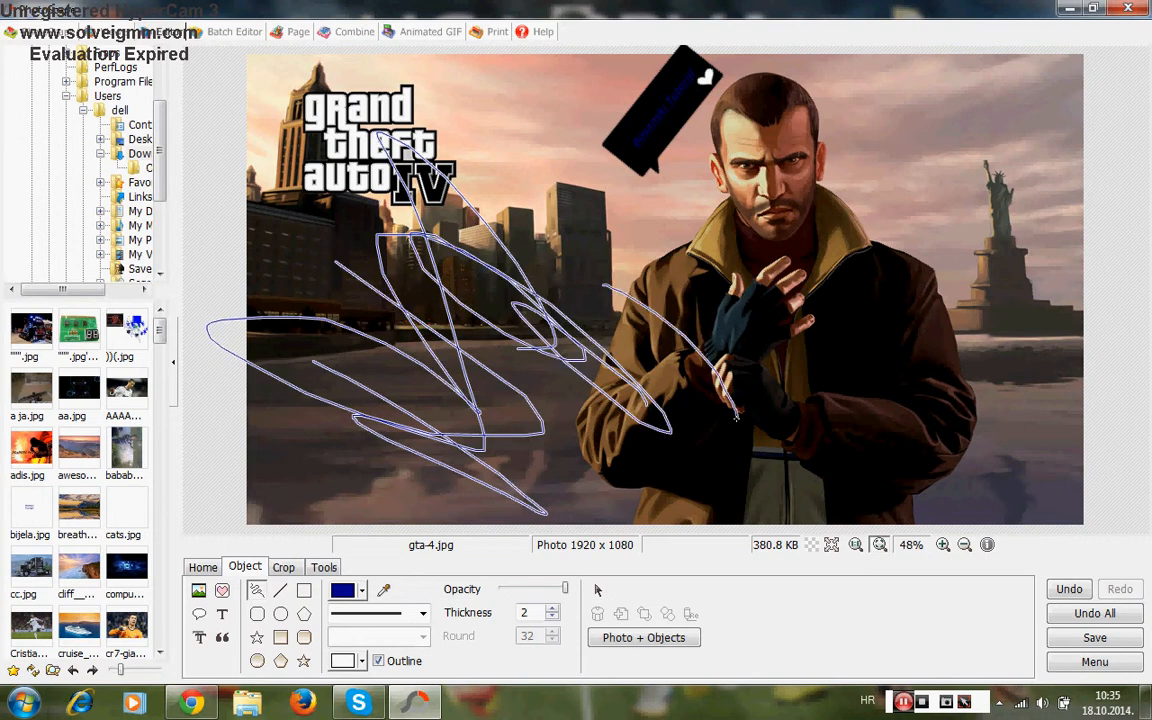
pyautogui.moveTo(937, 136); pyautogui.dragTo(968, 290)
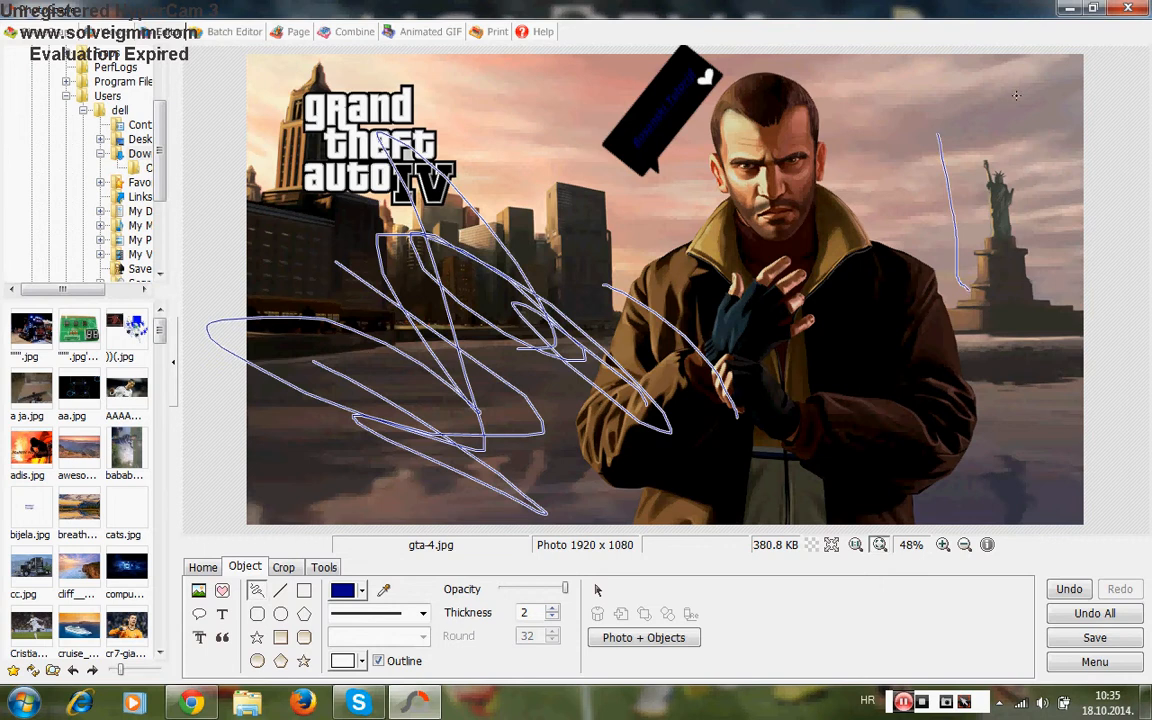
# Add a freehand line down the statue, then draw three outlined rectangles around the building below the logo, the tower and the man's head.
pyautogui.moveTo(980, 107); pyautogui.dragTo(1006, 342)
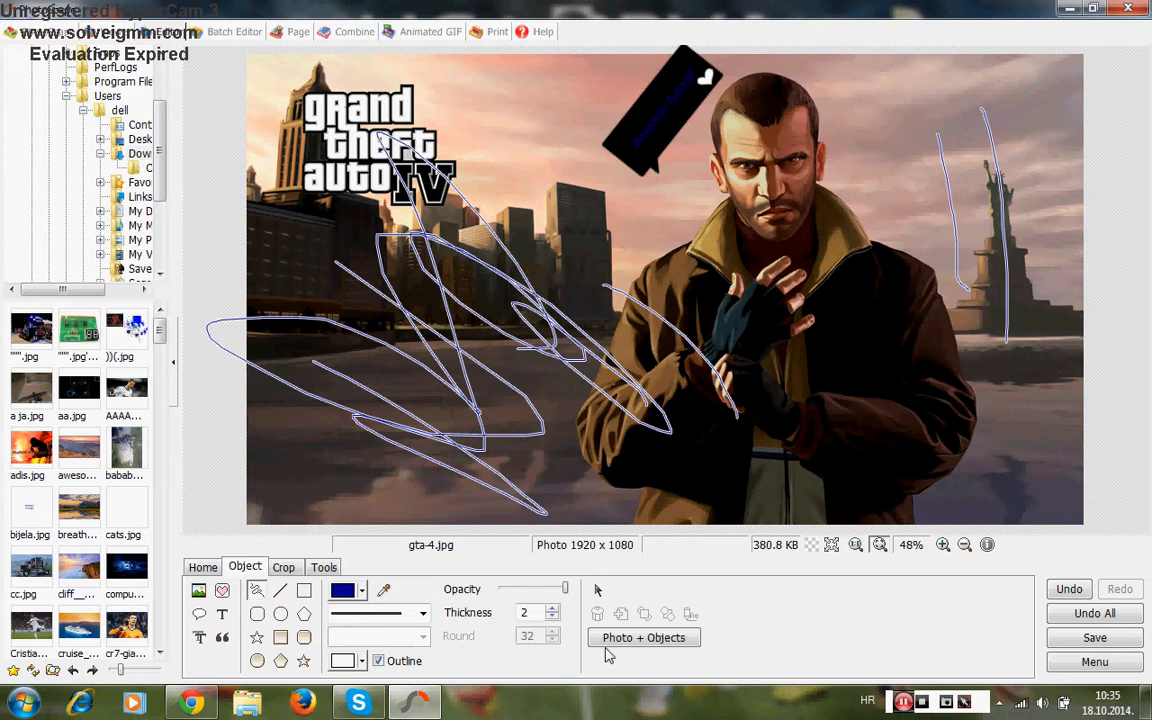
pyautogui.click(304, 590)
pyautogui.moveTo(323, 180)
pyautogui.mouseDown()
pyautogui.moveTo(377, 294)
pyautogui.moveTo(405, 295)
pyautogui.mouseUp()
pyautogui.moveTo(516, 135); pyautogui.dragTo(575, 302)
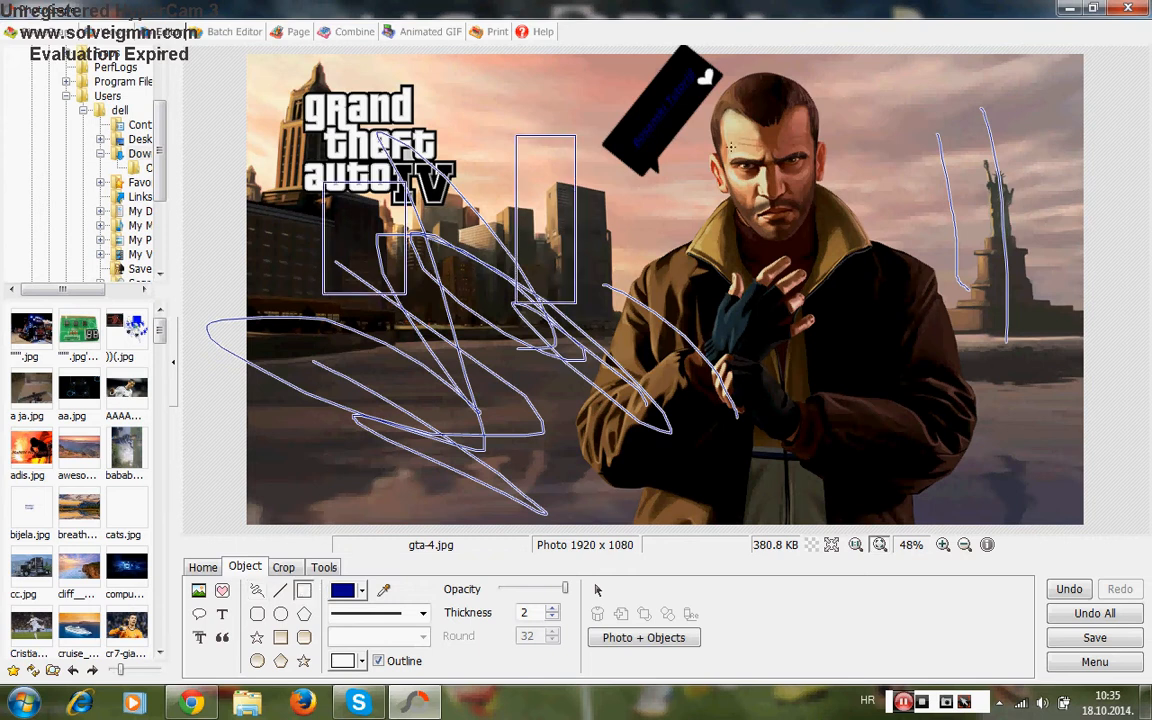
pyautogui.moveTo(694, 52)
pyautogui.mouseDown()
pyautogui.moveTo(710, 190)
pyautogui.moveTo(775, 255)
pyautogui.moveTo(860, 284)
pyautogui.mouseUp()
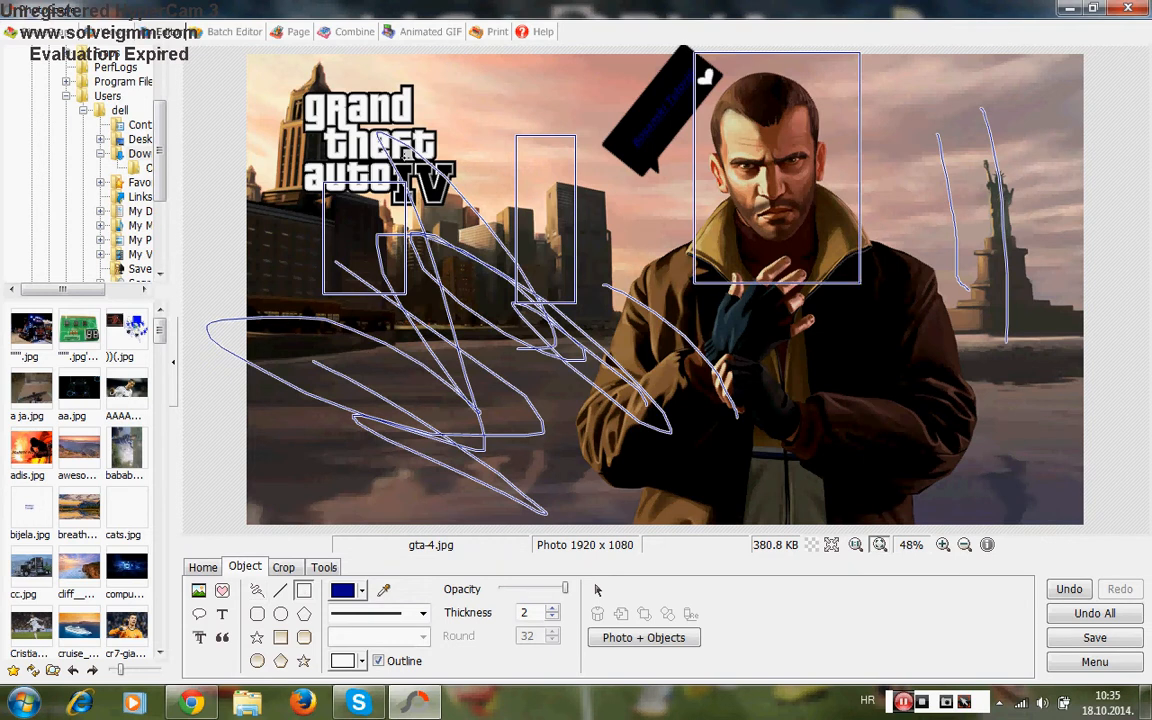
# Insert the red splatter icon cartoon039.png from the Cartoon set, place it on the man's forehead and deselect it.
pyautogui.click(222, 590)
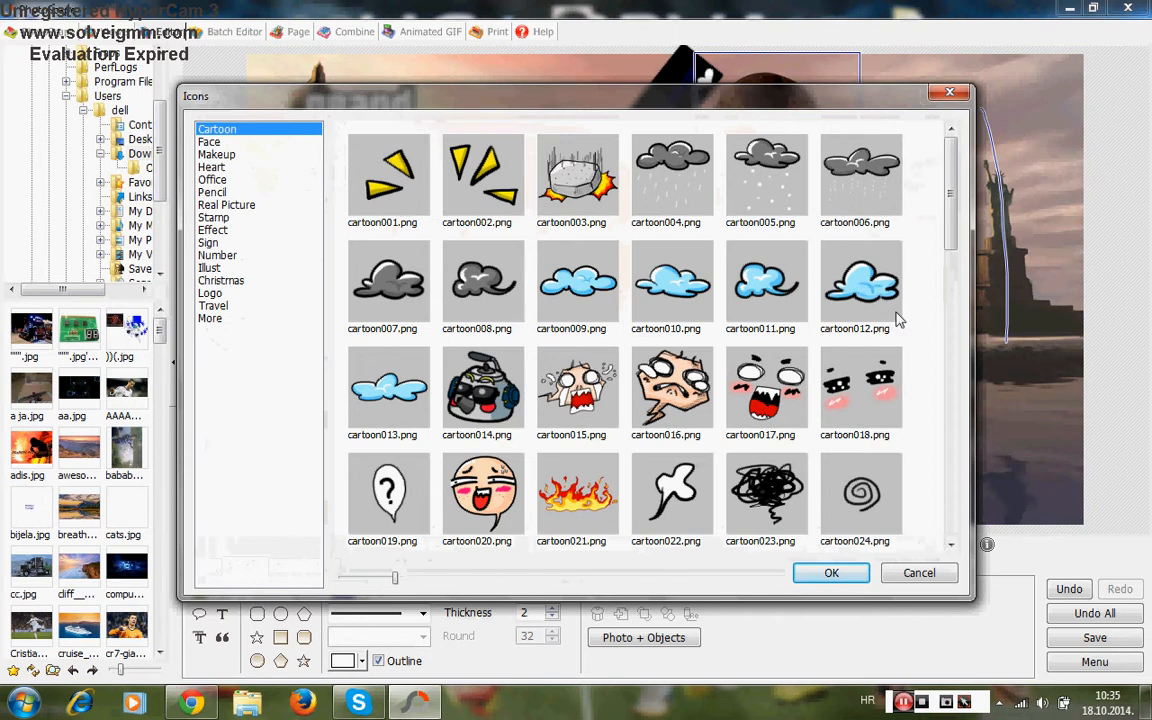
pyautogui.moveTo(952, 216); pyautogui.dragTo(900, 330)
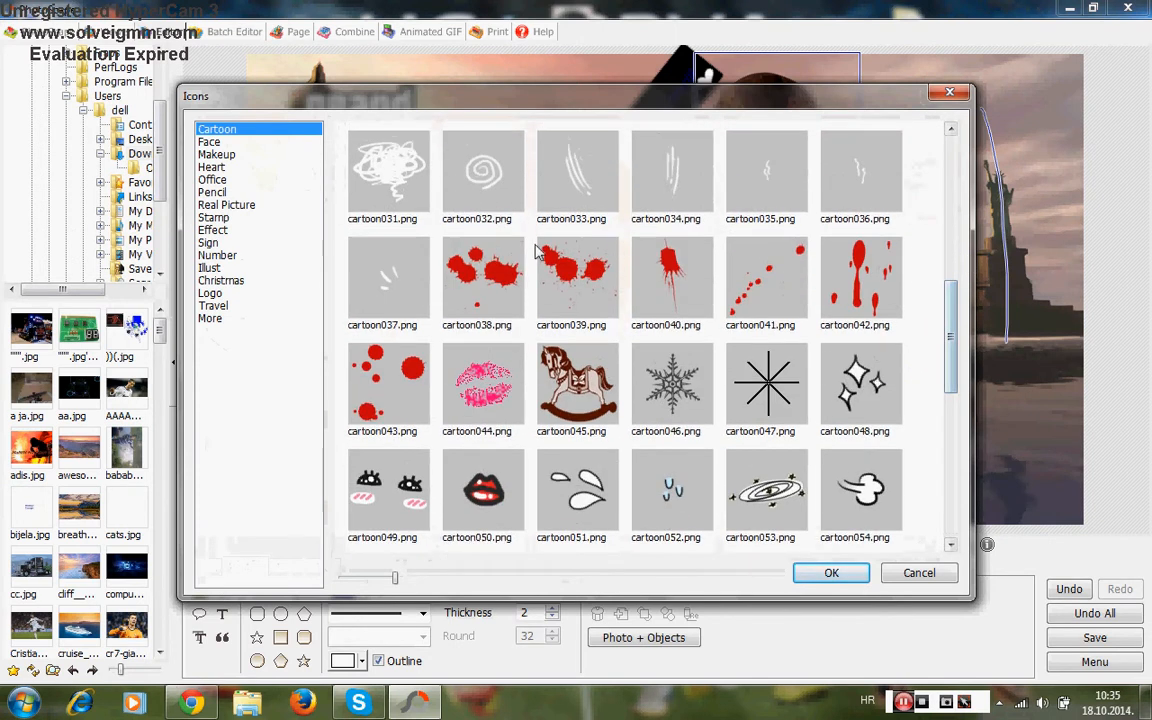
pyautogui.click(802, 572)
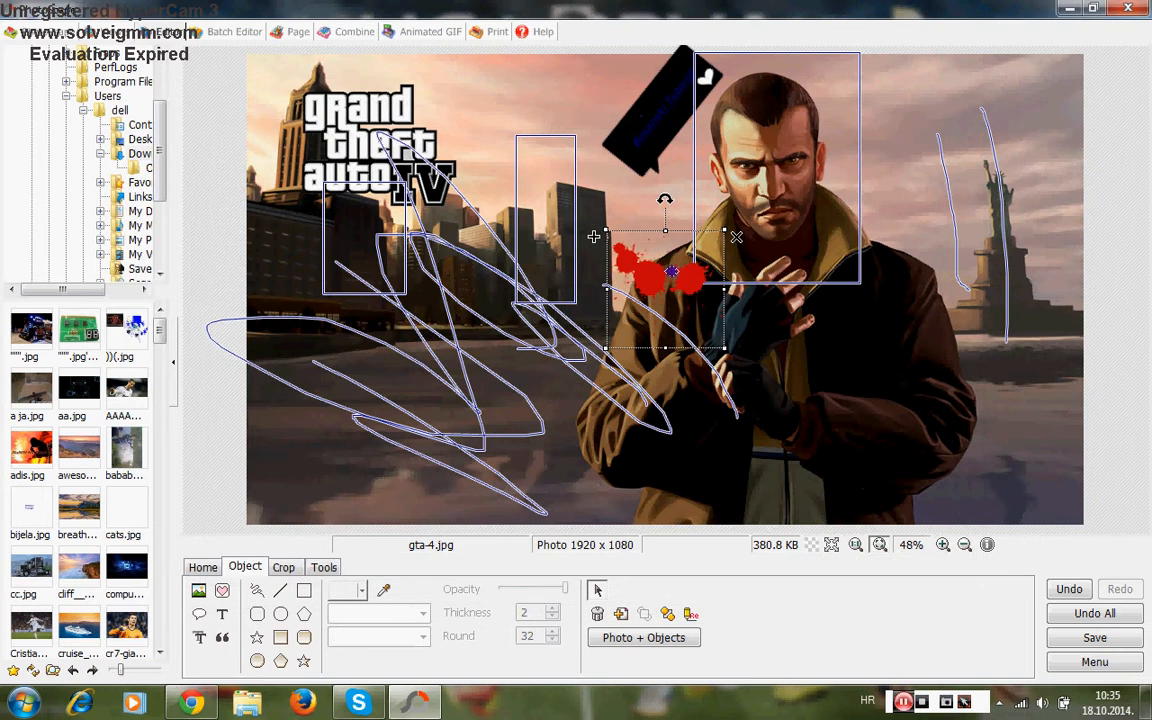
pyautogui.moveTo(673, 263)
pyautogui.mouseDown()
pyautogui.moveTo(639, 95)
pyautogui.moveTo(750, 121)
pyautogui.moveTo(777, 177)
pyautogui.moveTo(778, 121)
pyautogui.mouseUp()
pyautogui.click(603, 187)
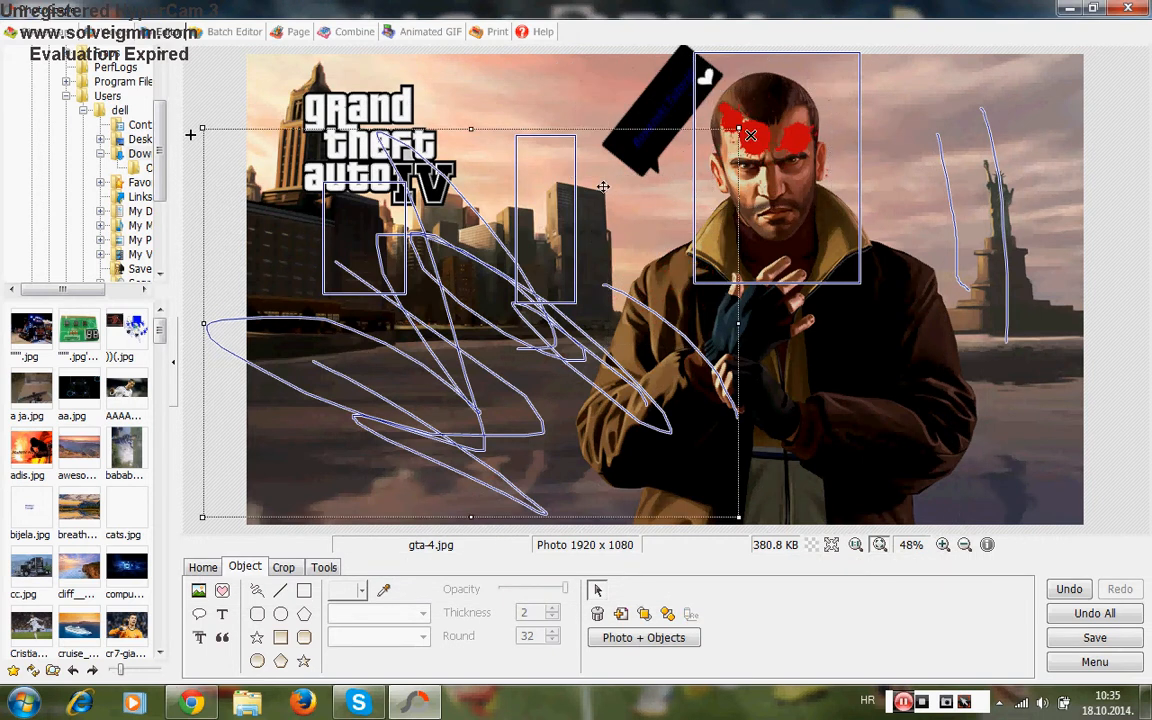
pyautogui.click(609, 82)
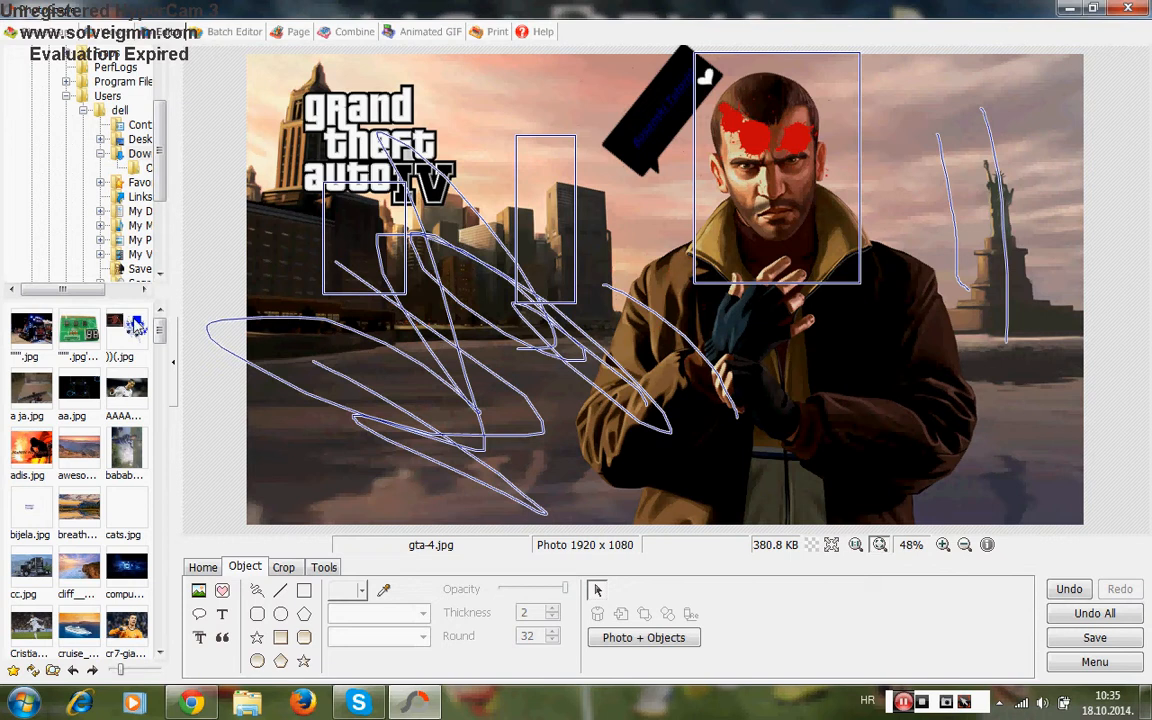
# Add a rich text object reading "Bosanski T......" in place of the existing sample text and move it over the skyline.
pyautogui.click(197, 638)
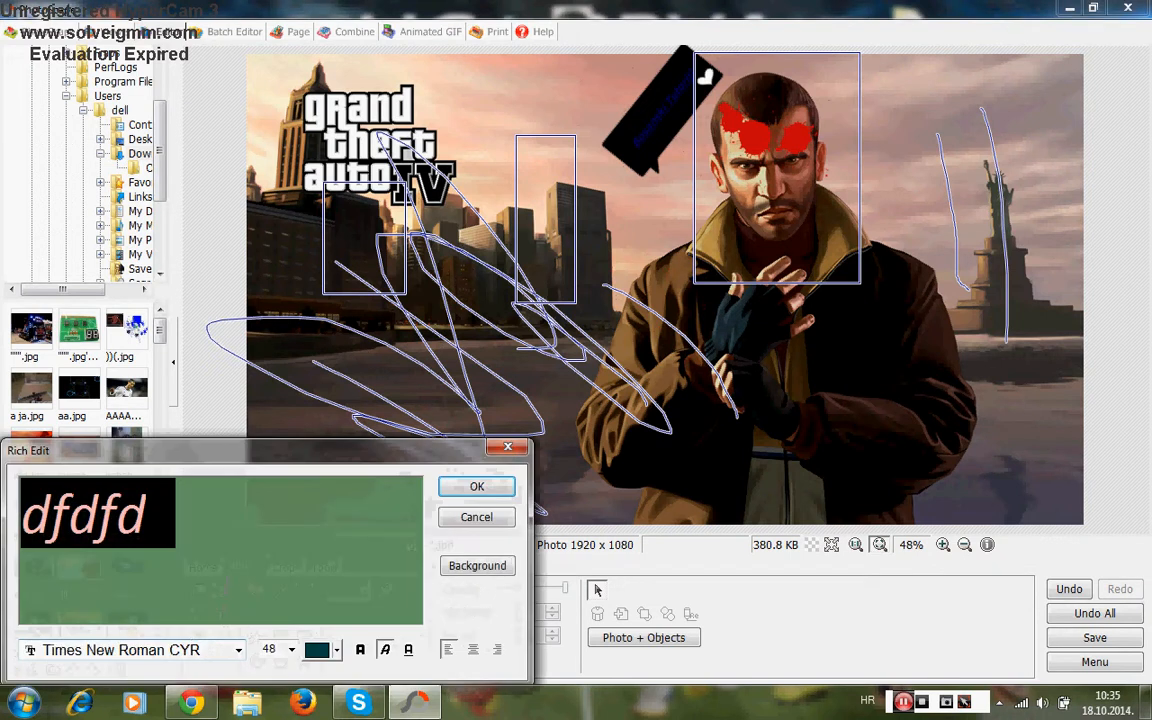
pyautogui.press('BackSpace')
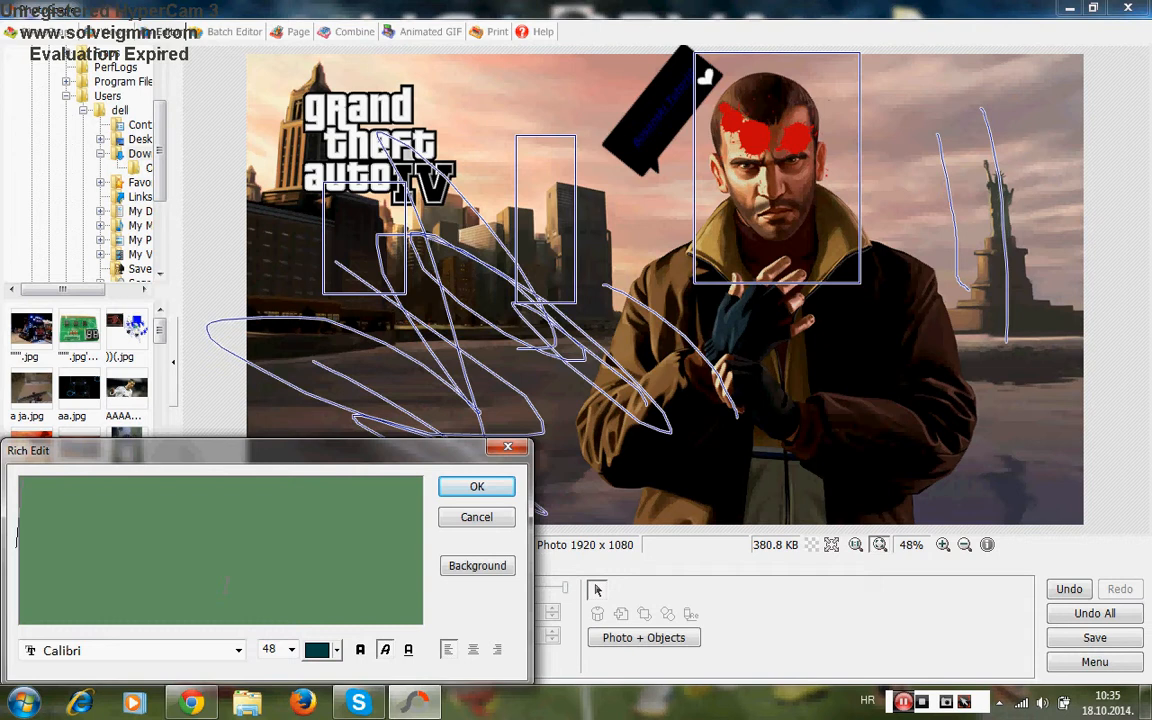
pyautogui.write('Bos')
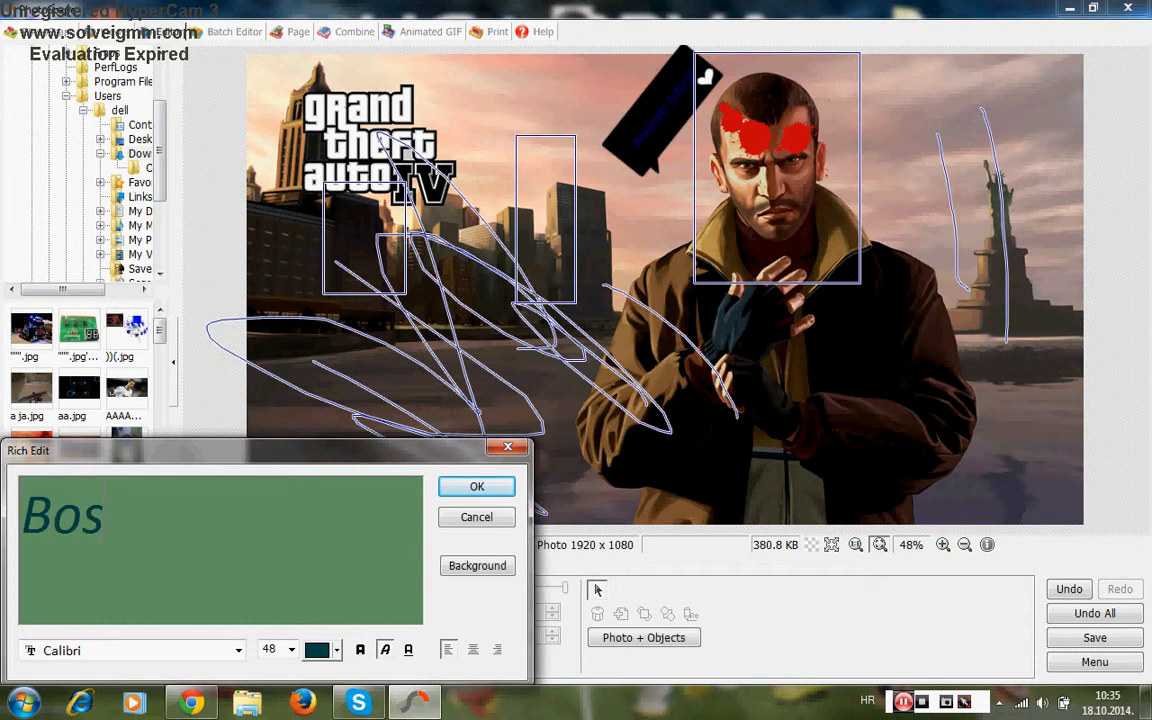
pyautogui.write('anski')
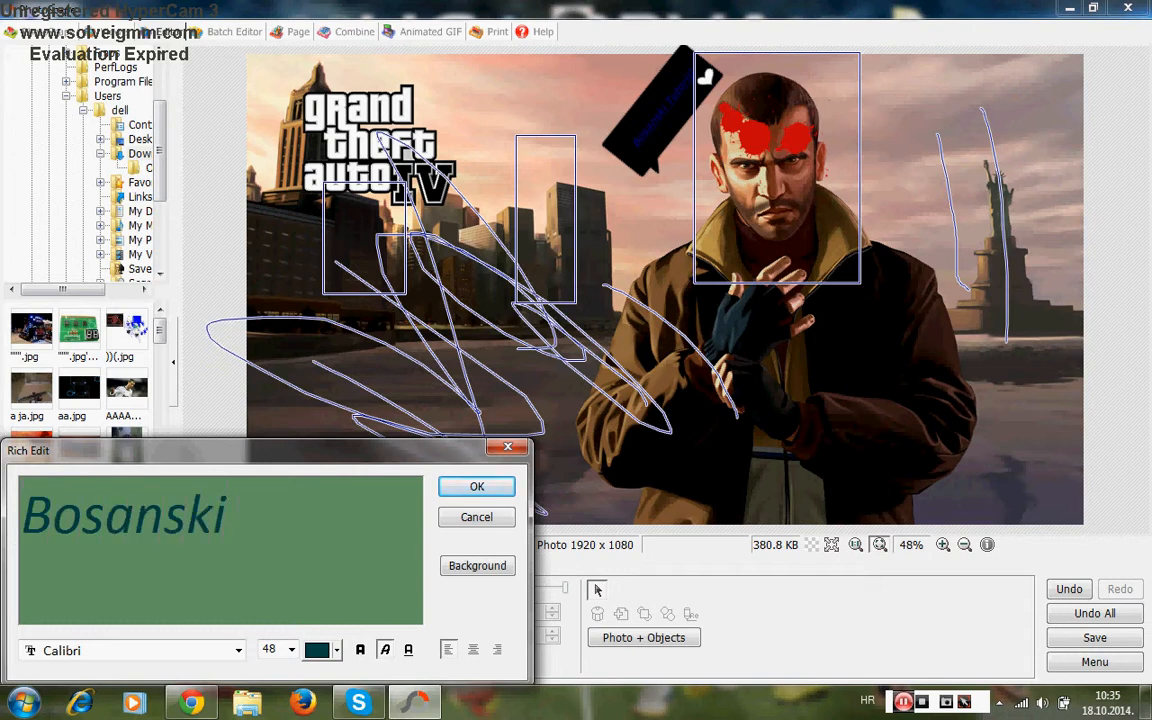
pyautogui.write(' T......')
pyautogui.click(477, 486)
pyautogui.moveTo(608, 243); pyautogui.dragTo(543, 213)
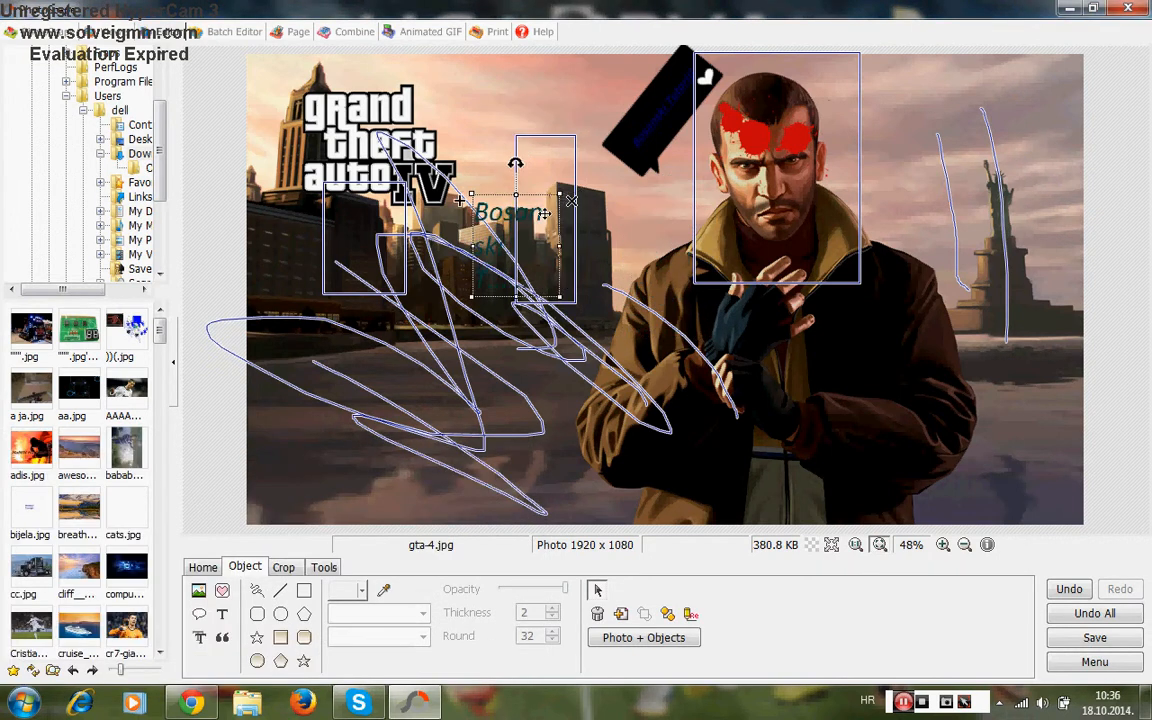
# Insert the open book symbol from Wingdings onto the photo, keeping the current photo open without saving.
pyautogui.click(222, 640)
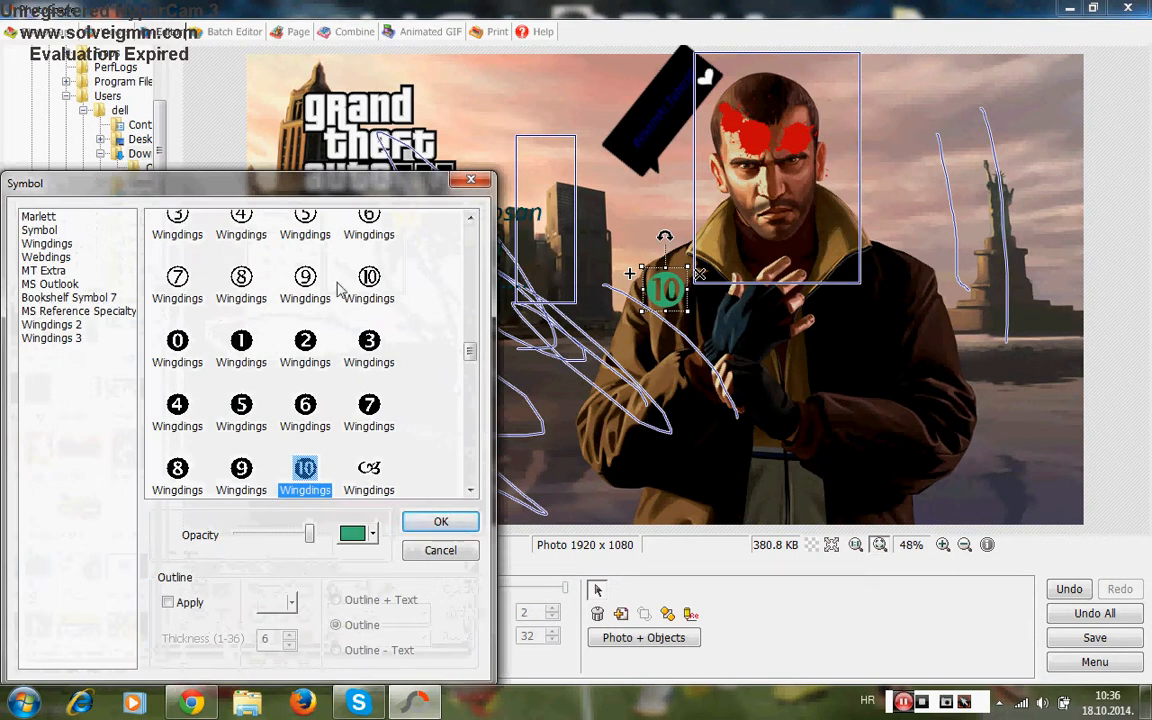
pyautogui.click(42, 284)
pyautogui.click(42, 297)
pyautogui.click(42, 284)
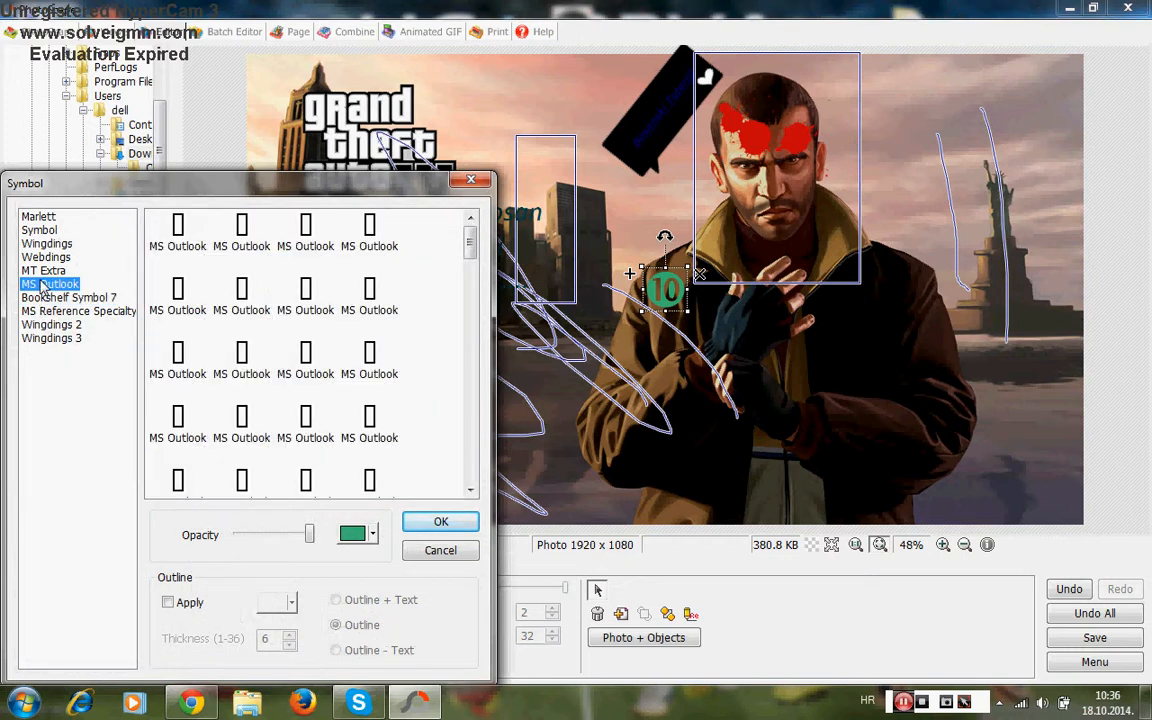
pyautogui.click(44, 243)
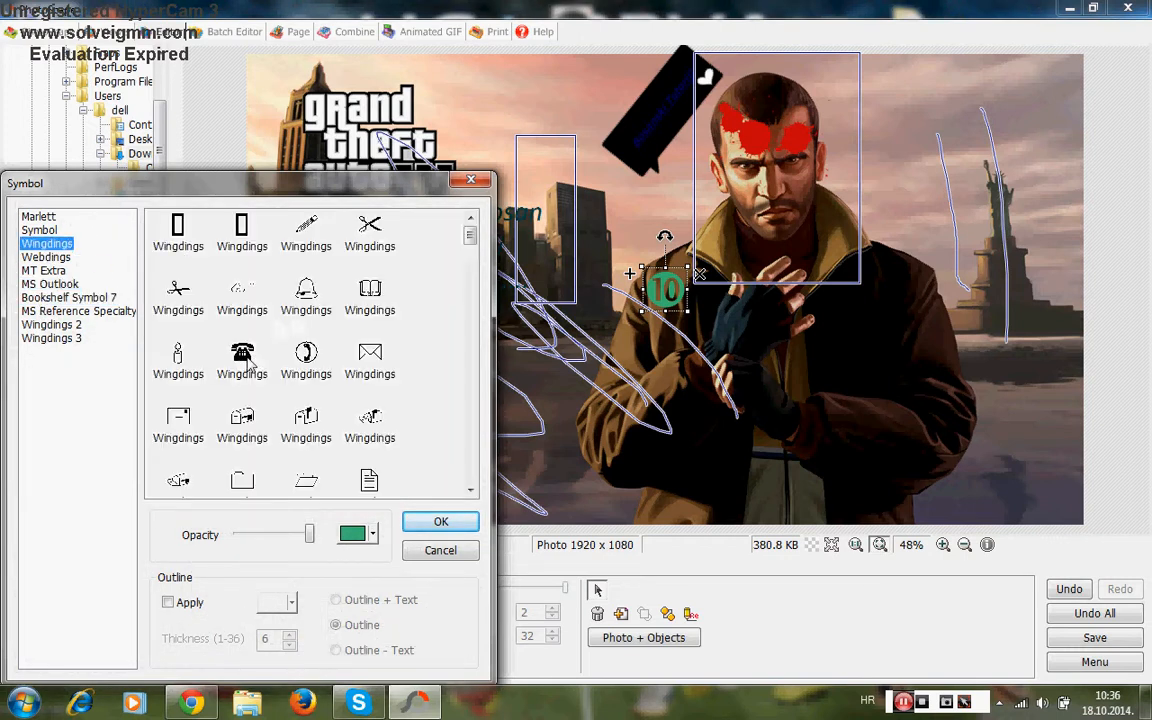
pyautogui.click(362, 298)
pyautogui.click(441, 521)
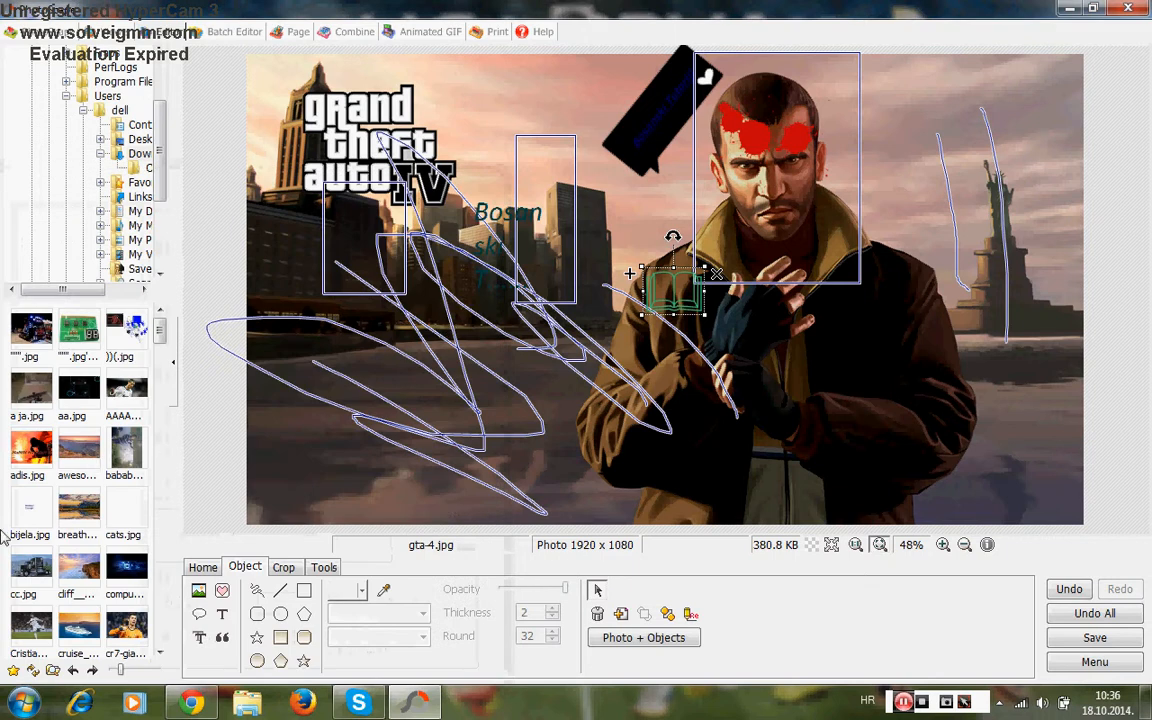
pyautogui.click(85, 650)
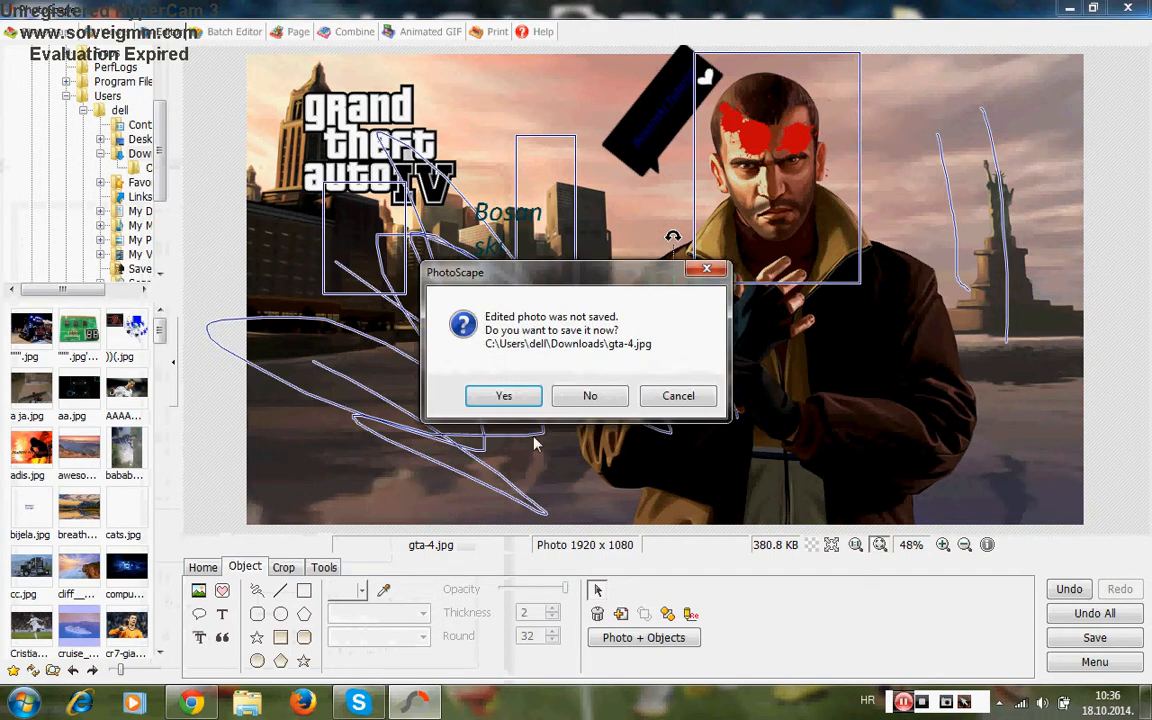
pyautogui.click(706, 268)
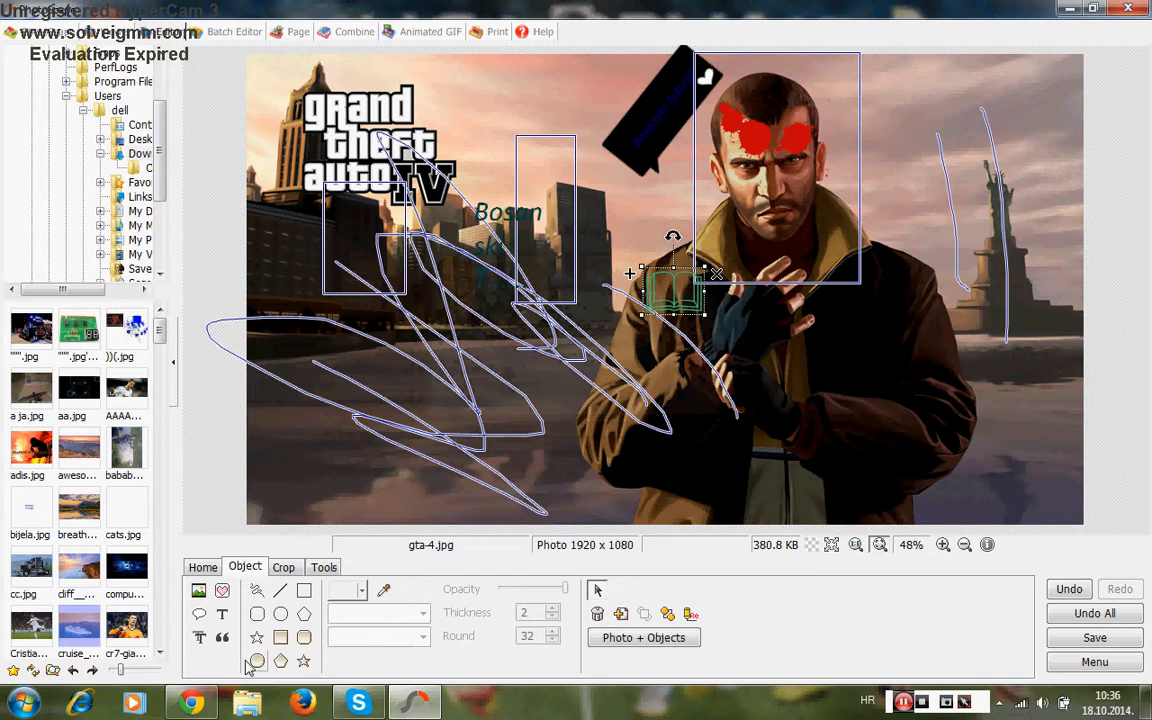
# Draw three dark blue 24-point stars, two near the man's arm and a huge one across the photo, and add a default "Text" object.
pyautogui.click(303, 661)
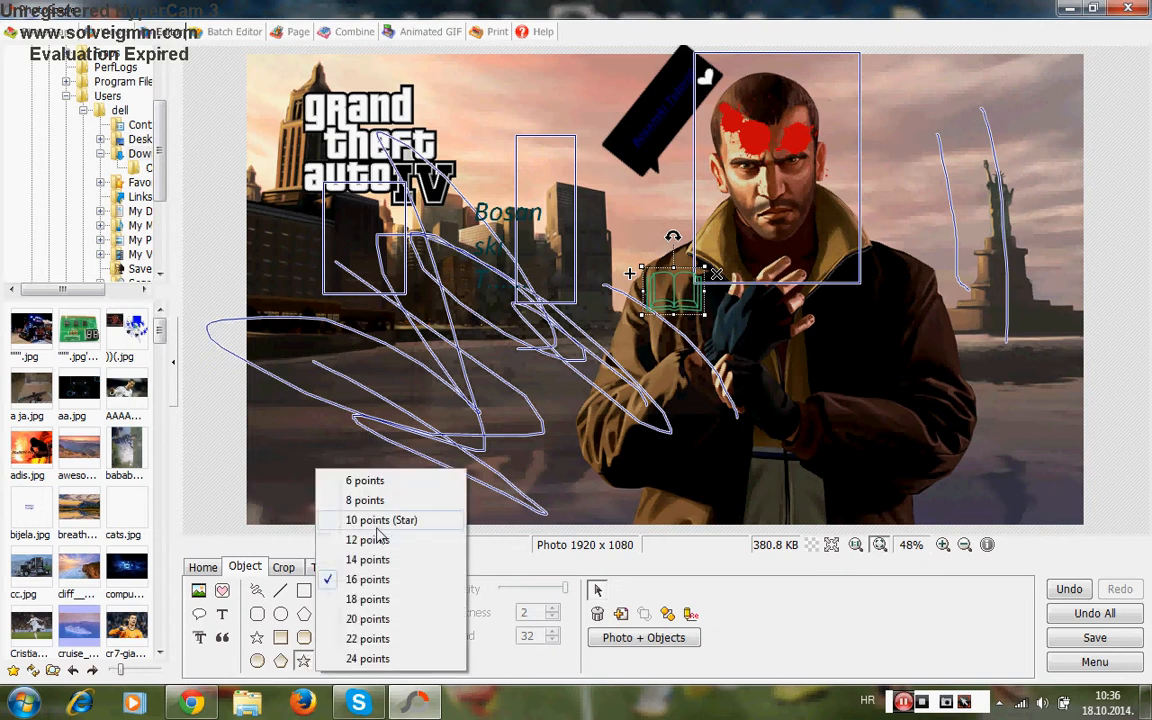
pyautogui.click(368, 658)
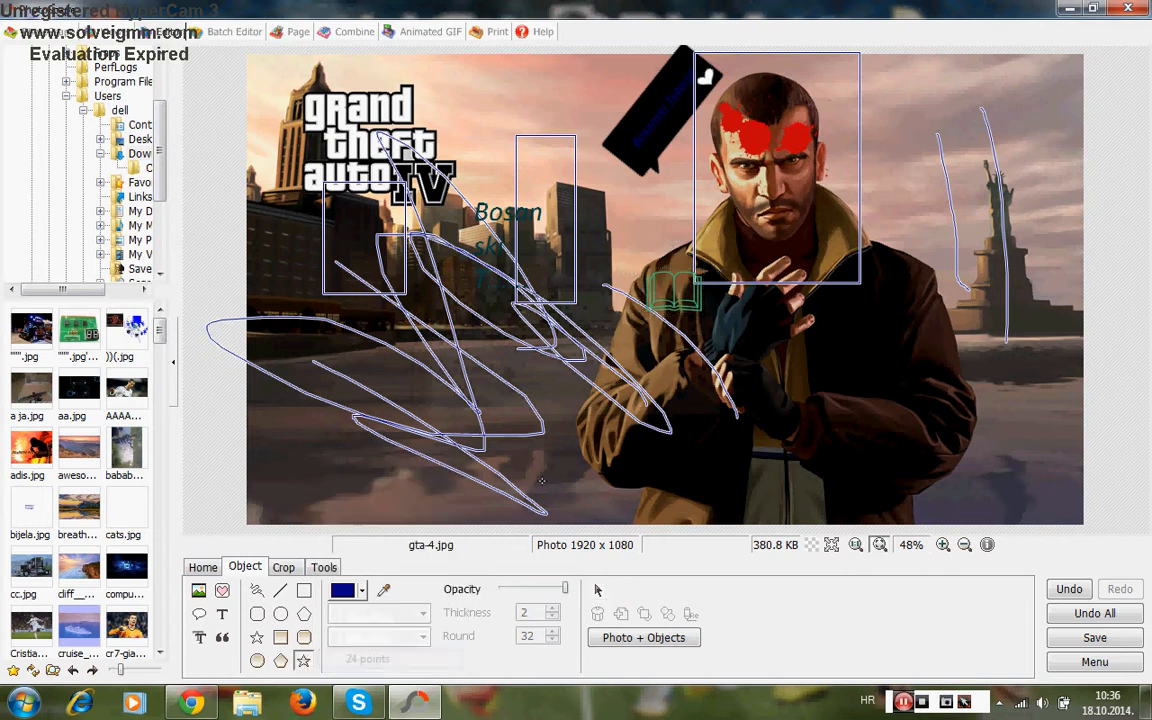
pyautogui.moveTo(841, 321); pyautogui.dragTo(914, 532)
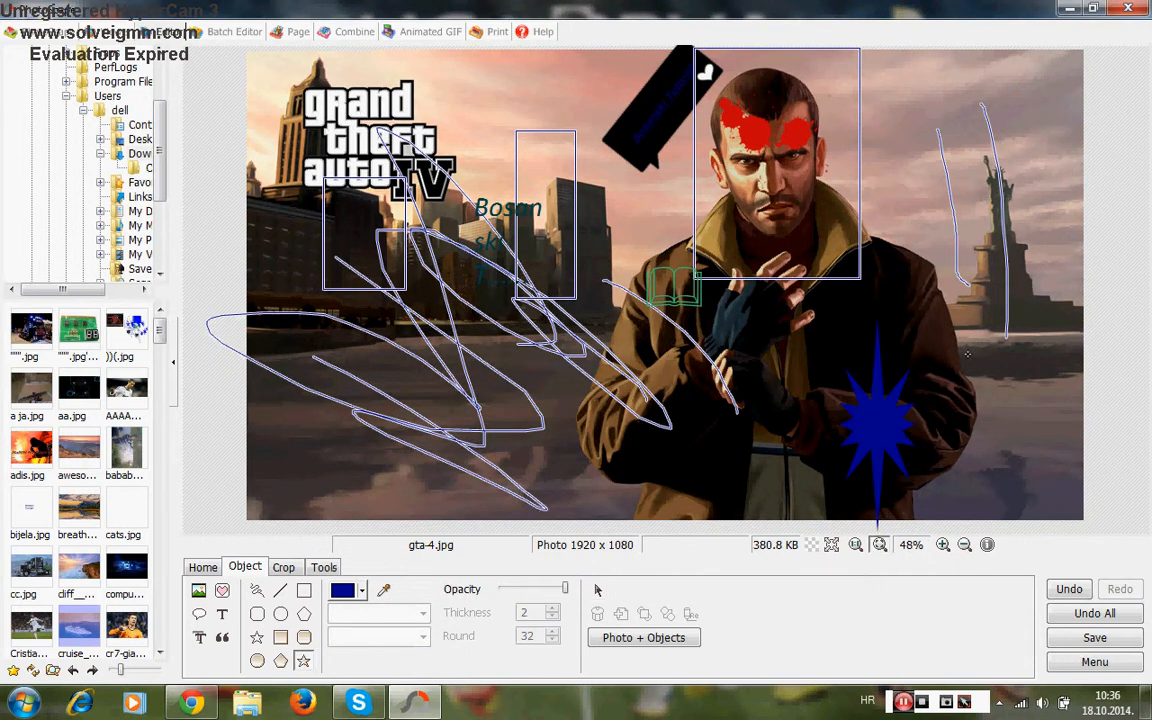
pyautogui.moveTo(945, 292); pyautogui.dragTo(959, 658)
pyautogui.moveTo(912, 374); pyautogui.dragTo(364, 21)
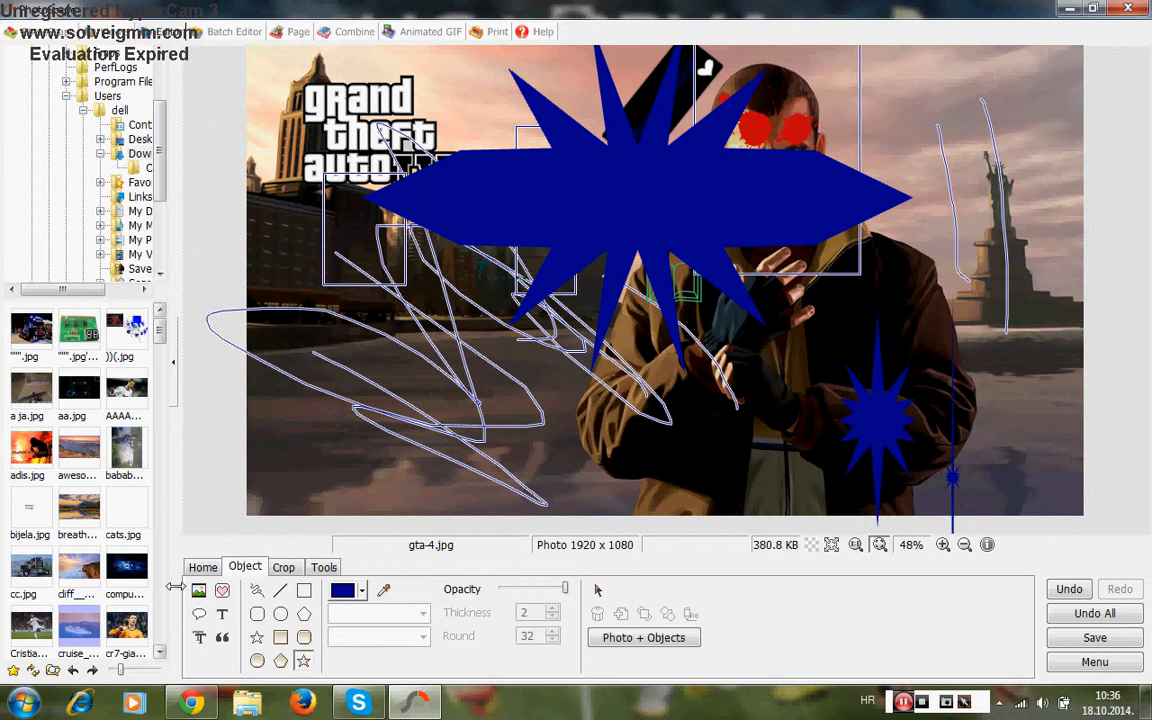
pyautogui.click(224, 617)
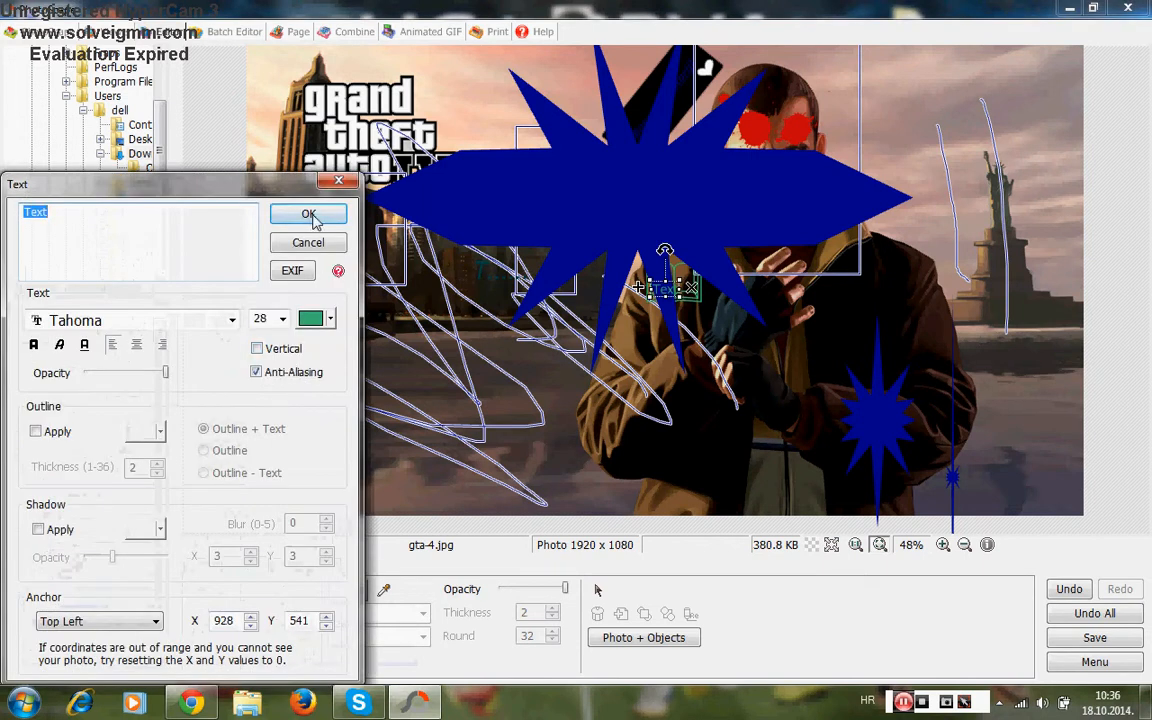
pyautogui.click(311, 215)
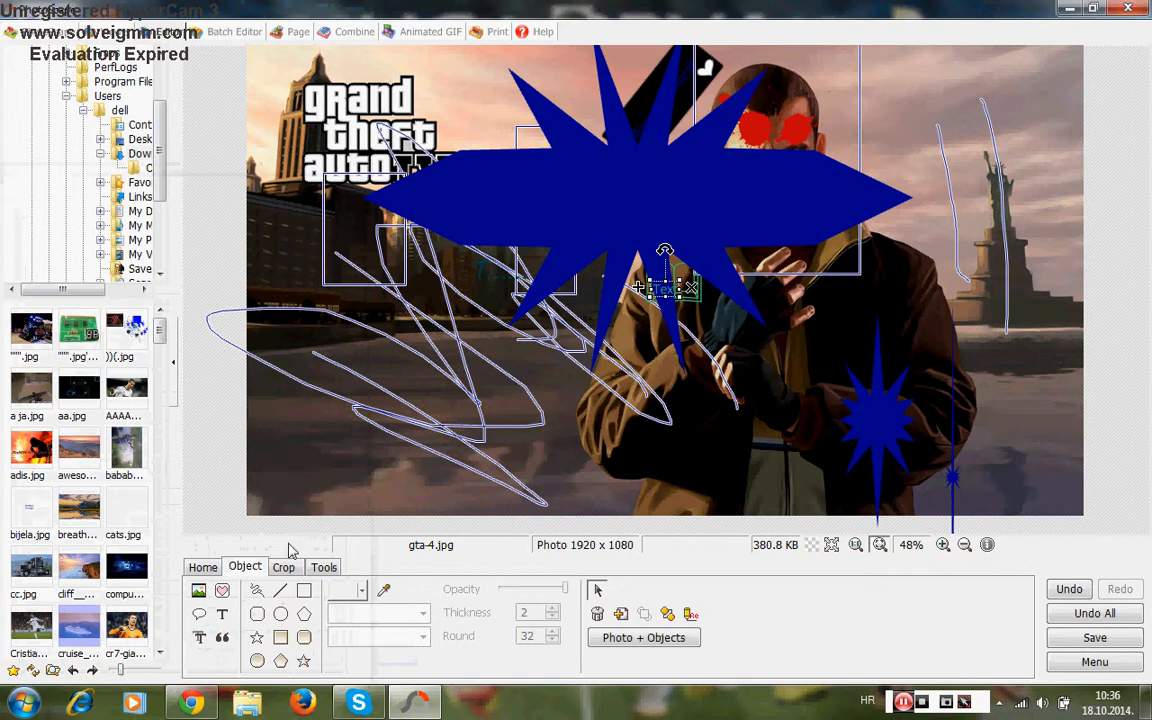
# Draw four solid outlined arrow lines, thickness 2, across the skyline, the large star and the man's jacket.
pyautogui.click(280, 594)
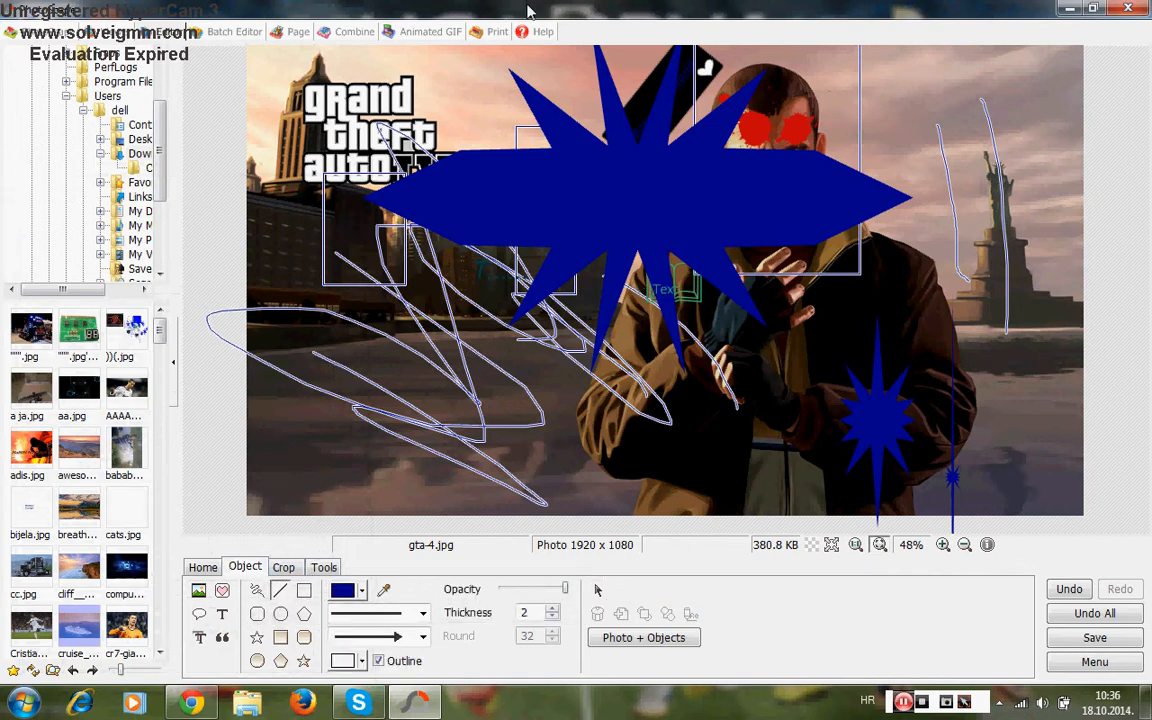
pyautogui.moveTo(500, 85); pyautogui.dragTo(330, 268)
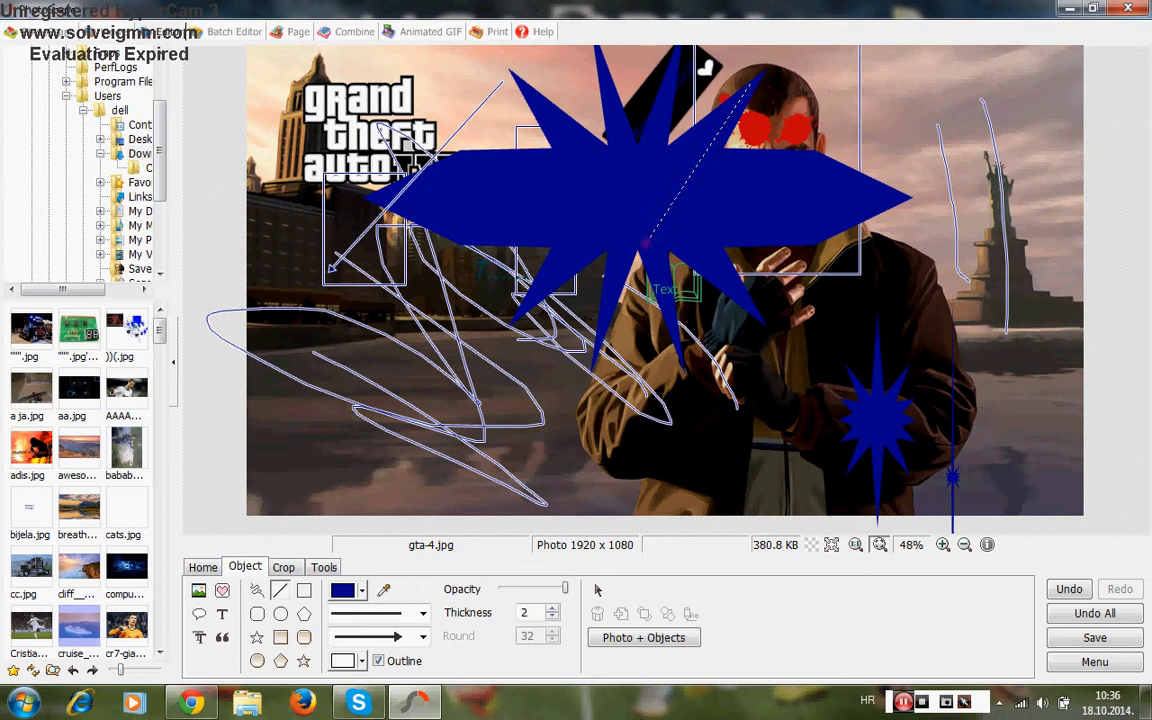
pyautogui.moveTo(757, 78); pyautogui.dragTo(645, 243)
pyautogui.moveTo(732, 238); pyautogui.dragTo(731, 336)
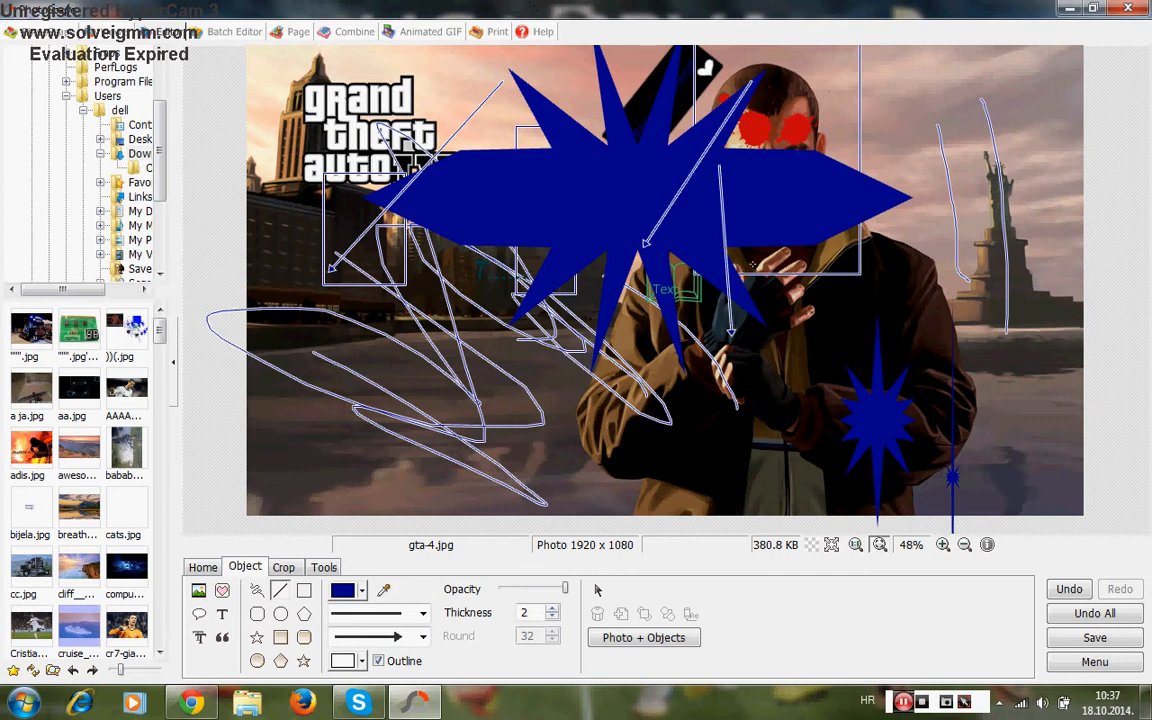
pyautogui.moveTo(735, 262); pyautogui.dragTo(187, 240)
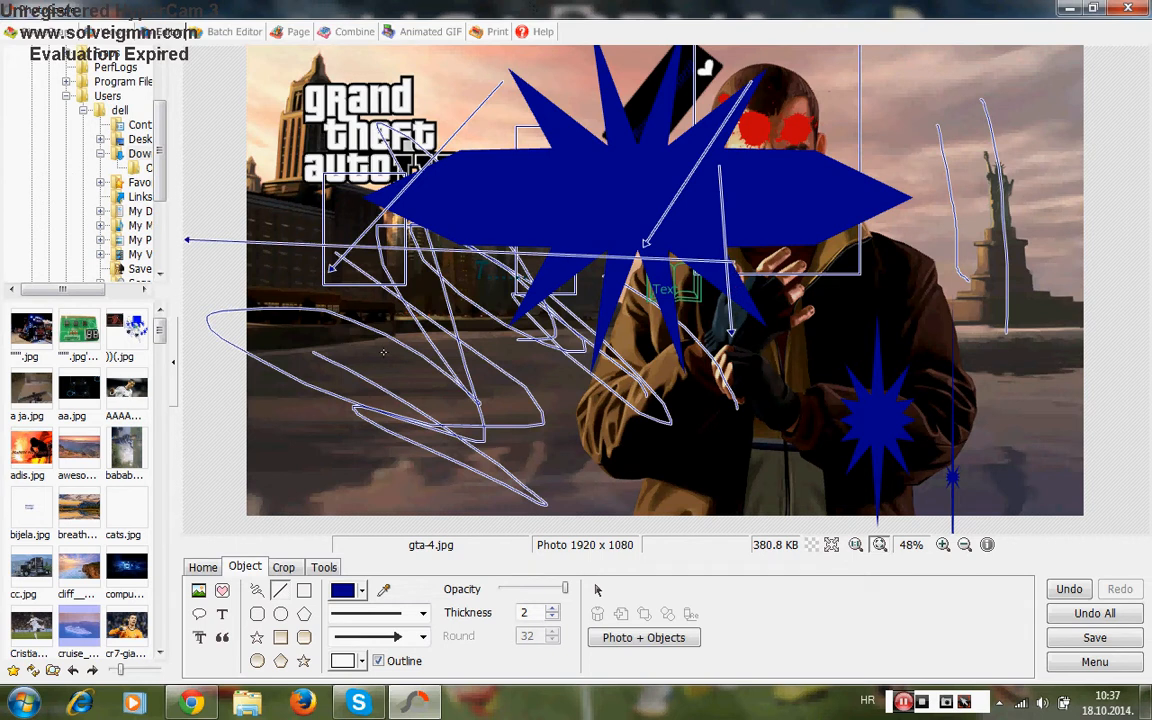
# Switch the line style to dashed and draw three dashed arrows over the ground beneath the scribbles.
pyautogui.click(422, 613)
pyautogui.click(398, 549)
pyautogui.moveTo(342, 470); pyautogui.dragTo(342, 470)
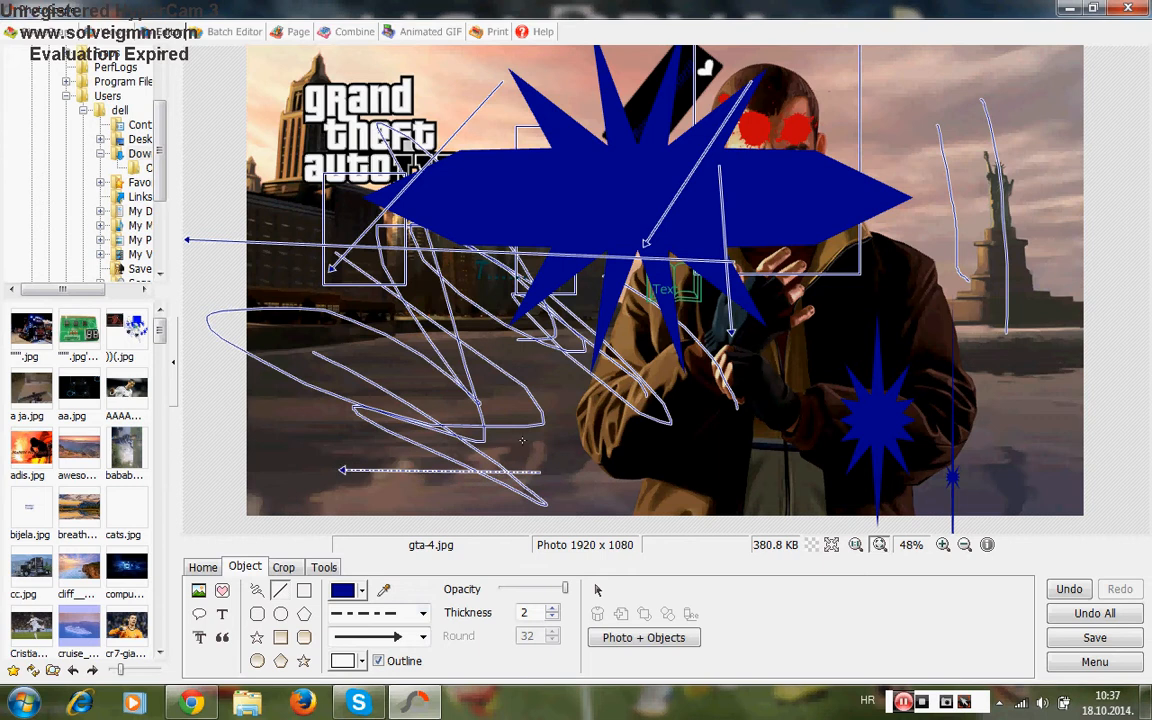
pyautogui.moveTo(523, 444); pyautogui.dragTo(272, 468)
pyautogui.moveTo(370, 405); pyautogui.dragTo(287, 455)
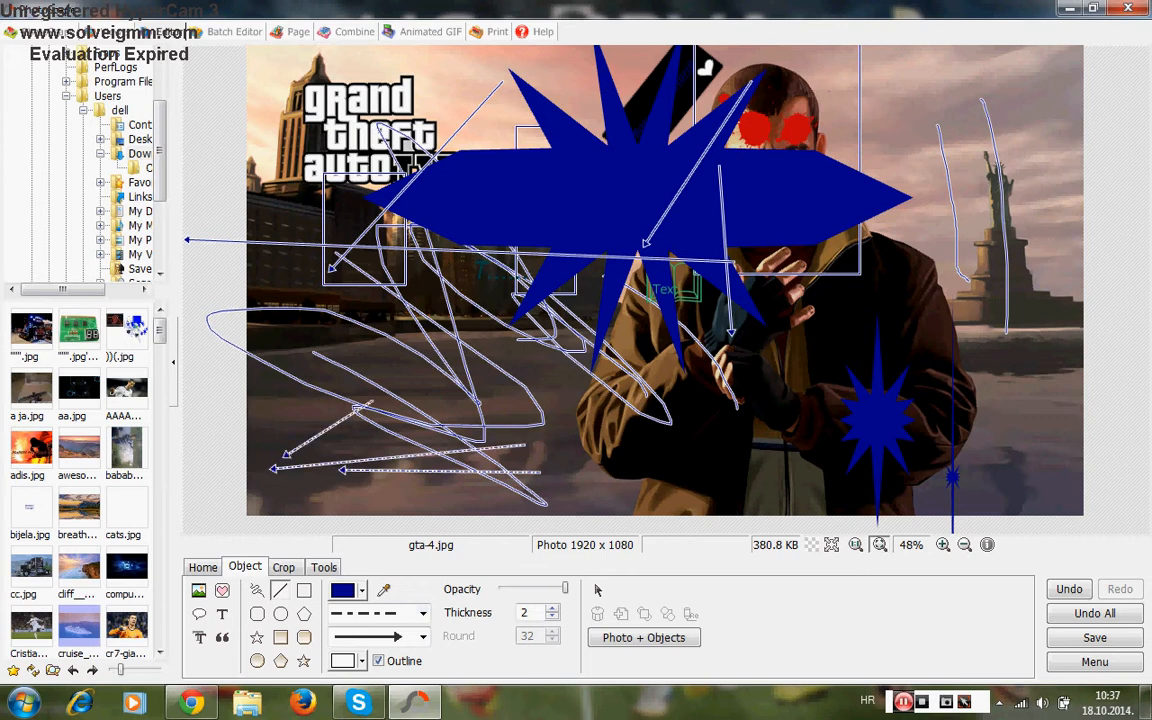
# Change the line style to short dashes and draw a long arrow from the man's jacket across the ground.
pyautogui.click(411, 607)
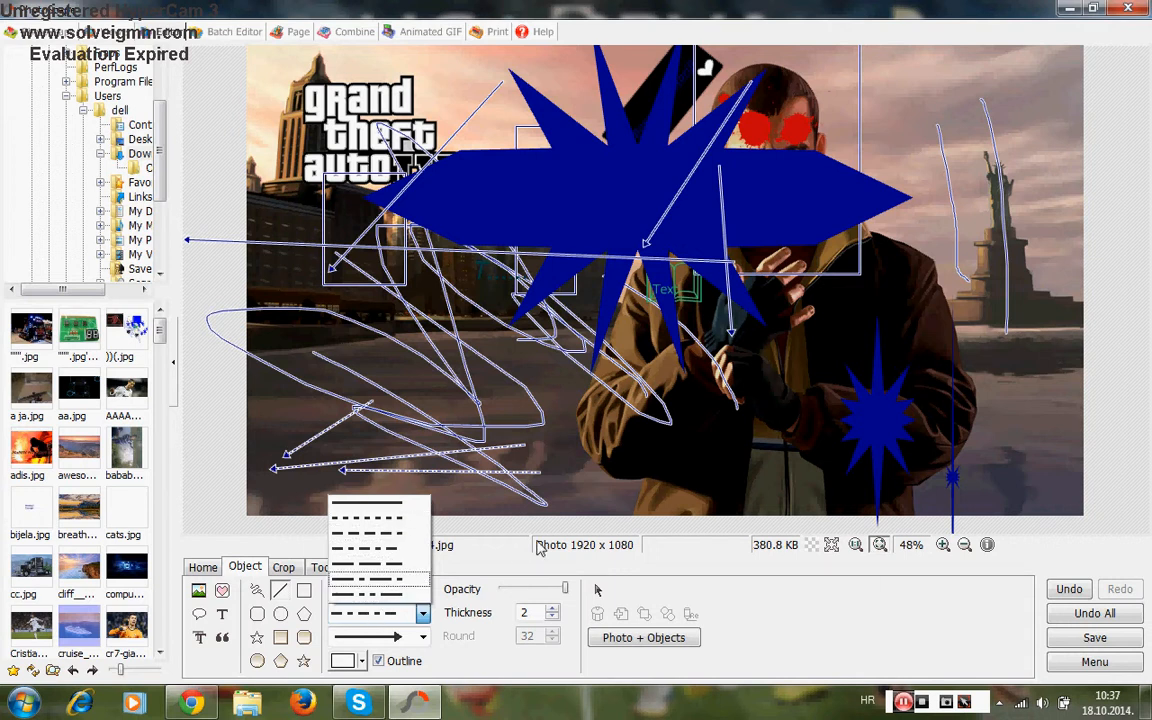
pyautogui.click(388, 520)
pyautogui.moveTo(751, 475); pyautogui.dragTo(367, 497)
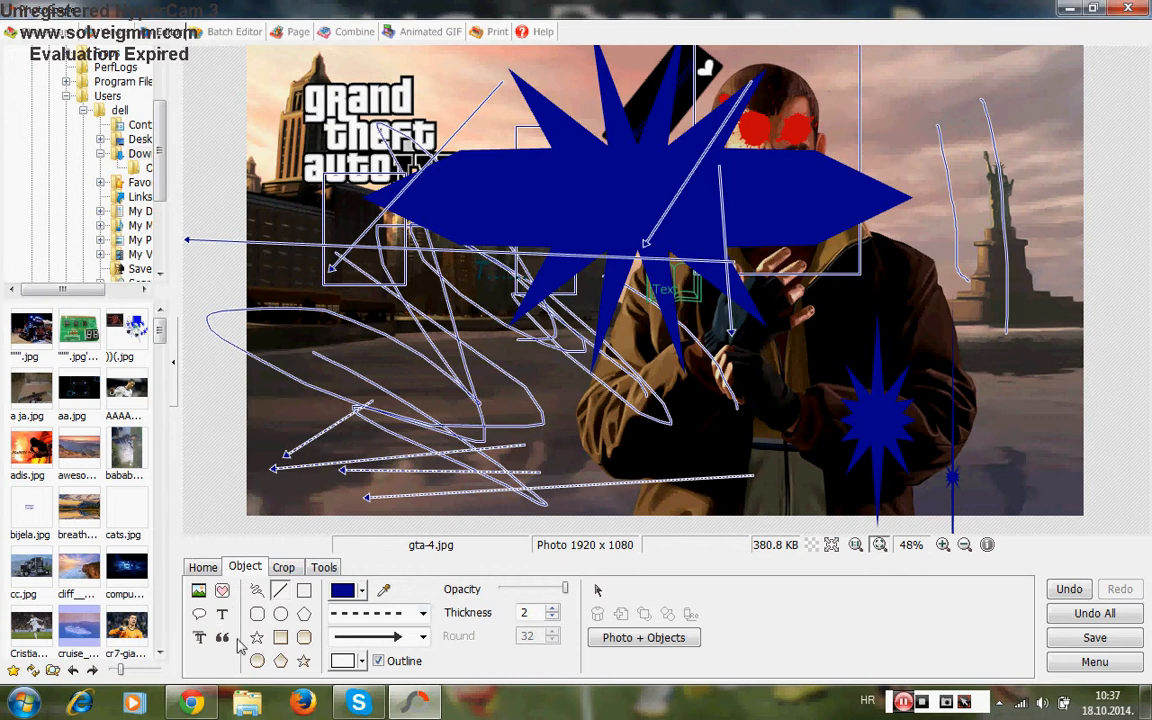
# Show the crop options and switch Crop Round Image on and back off.
pyautogui.click(283, 567)
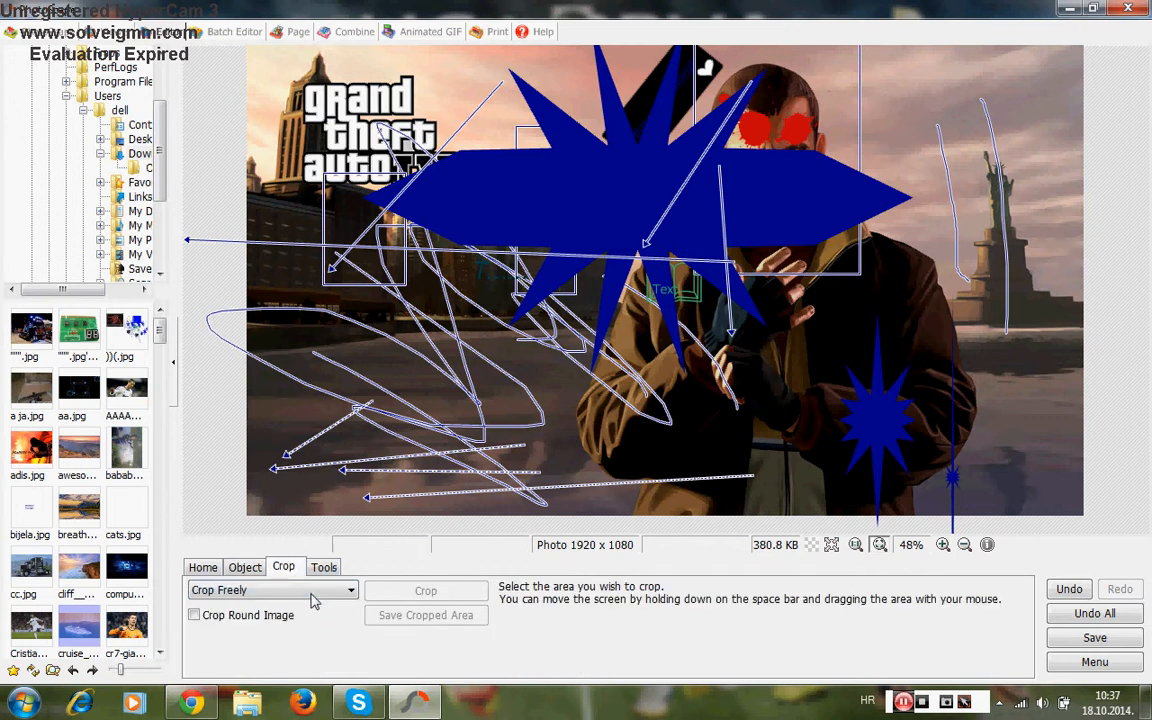
pyautogui.click(265, 615)
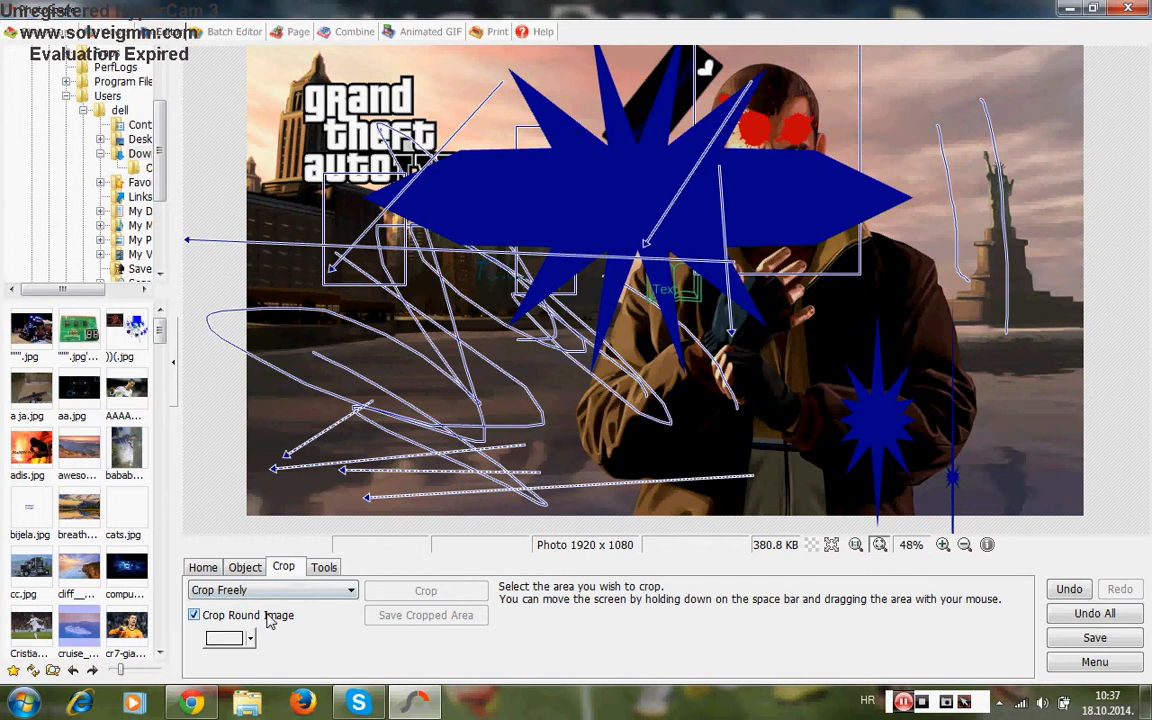
pyautogui.click(250, 615)
# Show the Red Eye Correction, Mole Removal and Paint Brush tools without applying them, and return to the object tools.
pyautogui.click(322, 567)
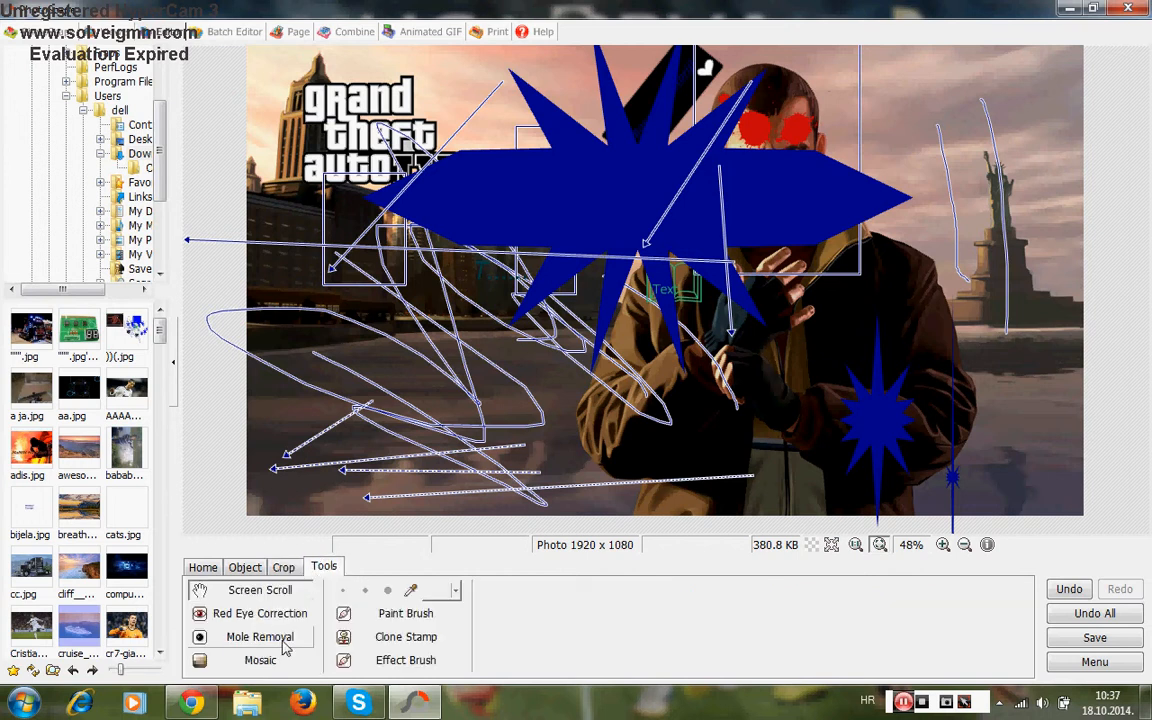
pyautogui.click(240, 617)
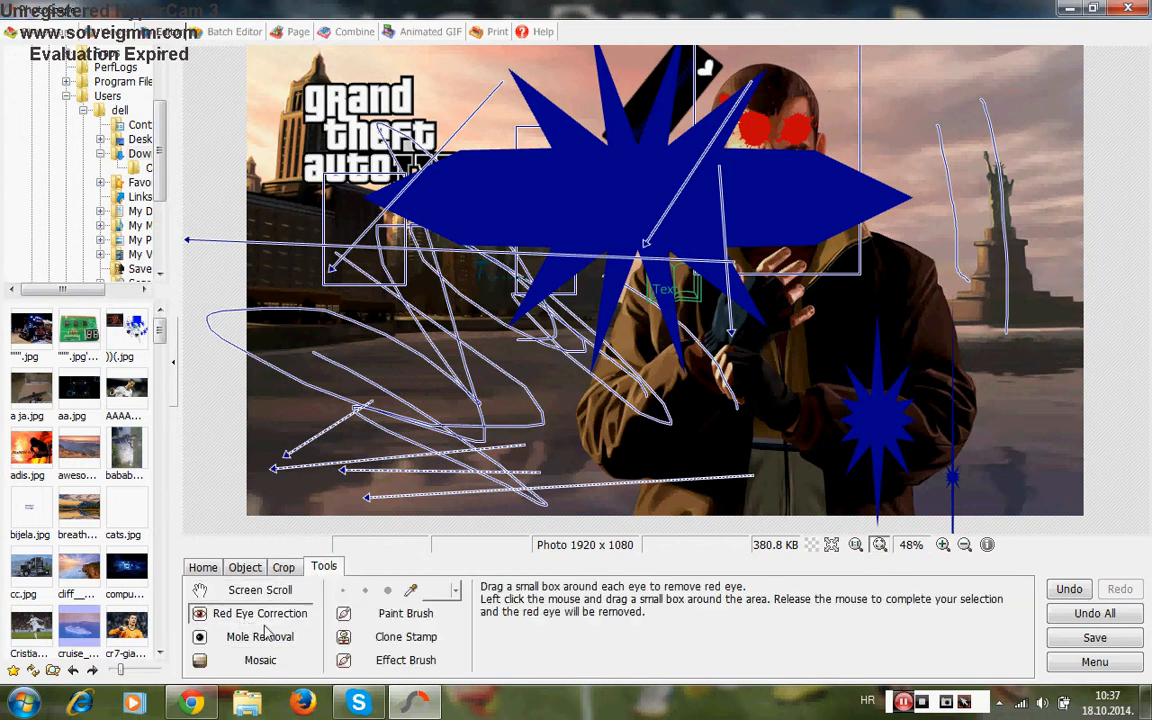
pyautogui.click(260, 640)
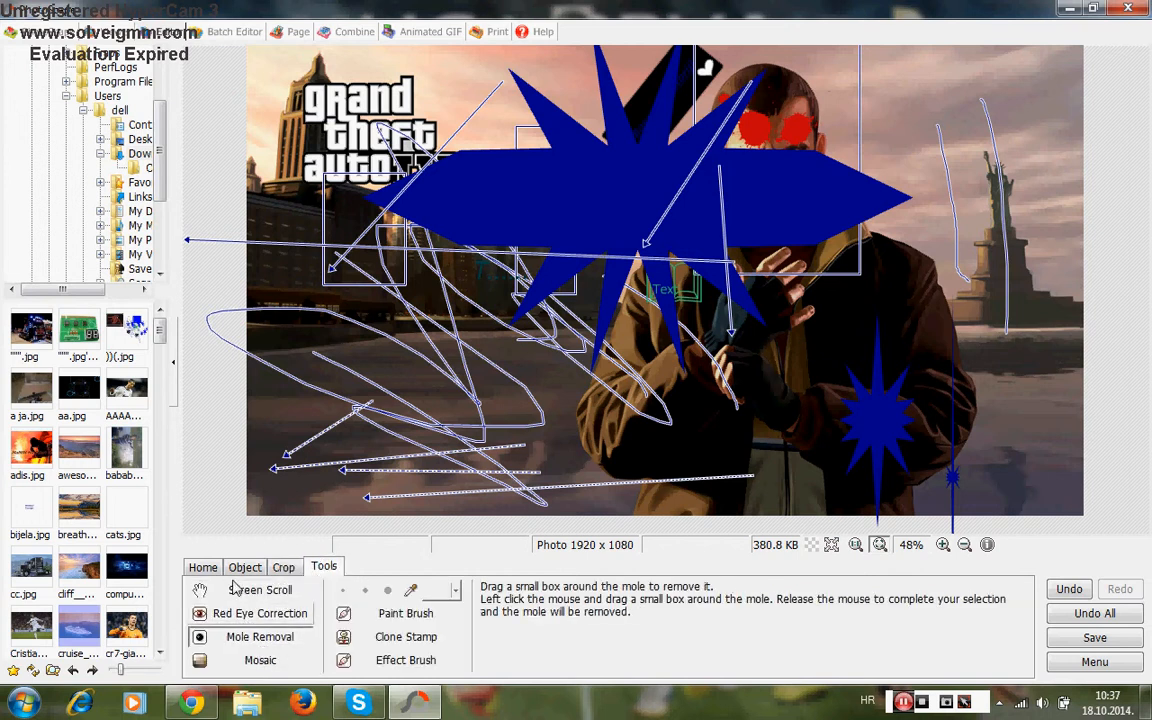
pyautogui.click(382, 612)
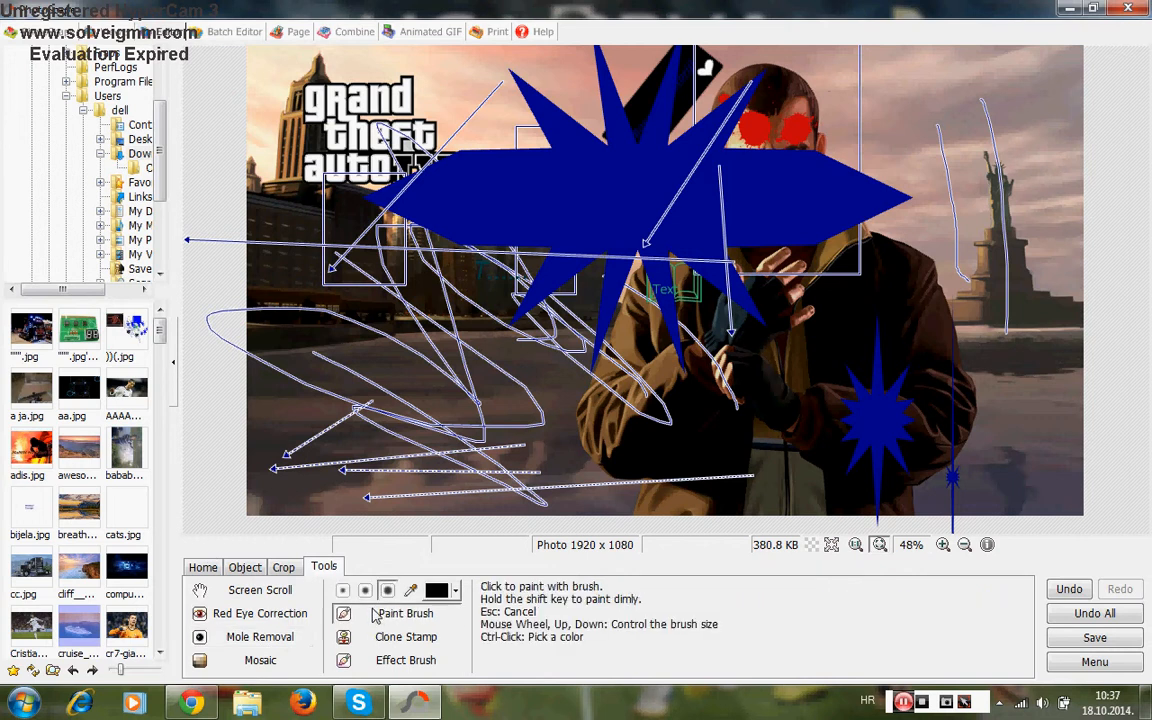
pyautogui.click(244, 567)
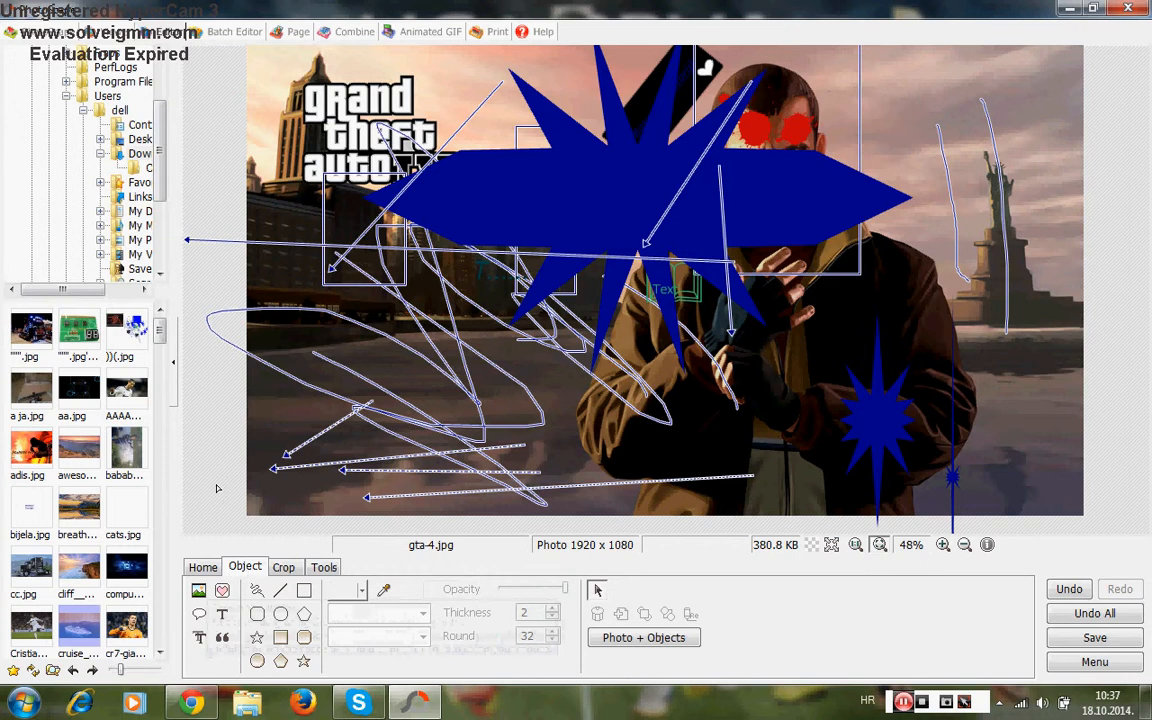
# Apply the Cali 04 frame to the photo.
pyautogui.click(203, 567)
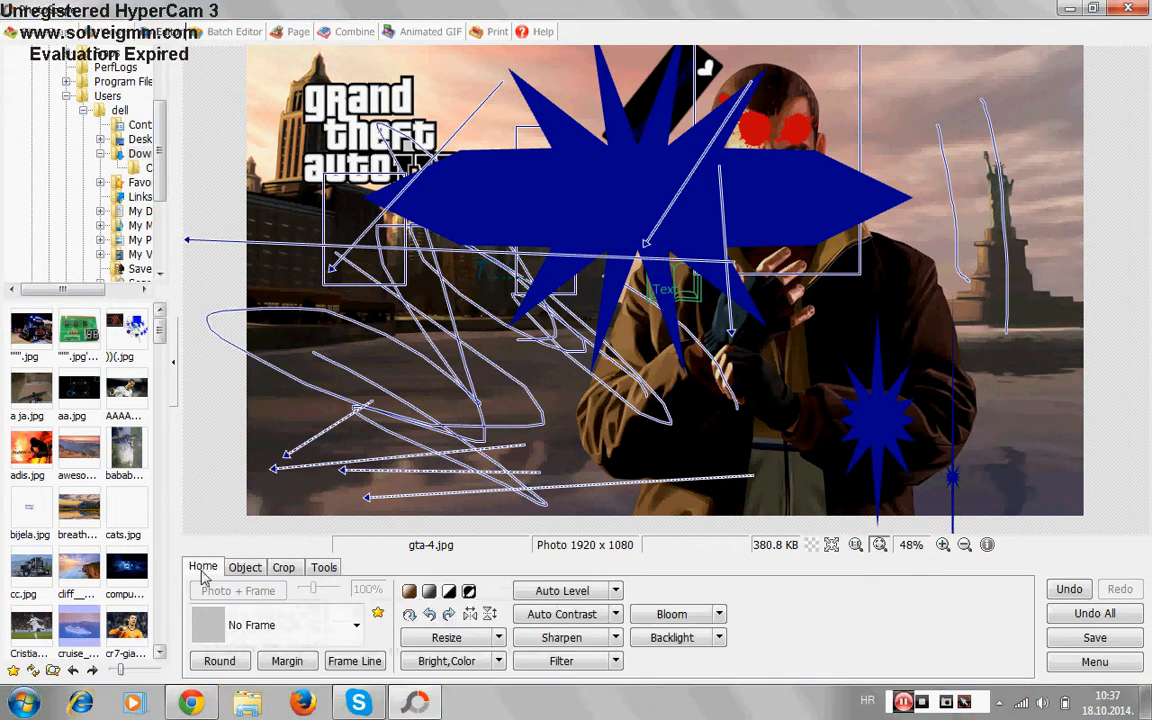
pyautogui.click(228, 625)
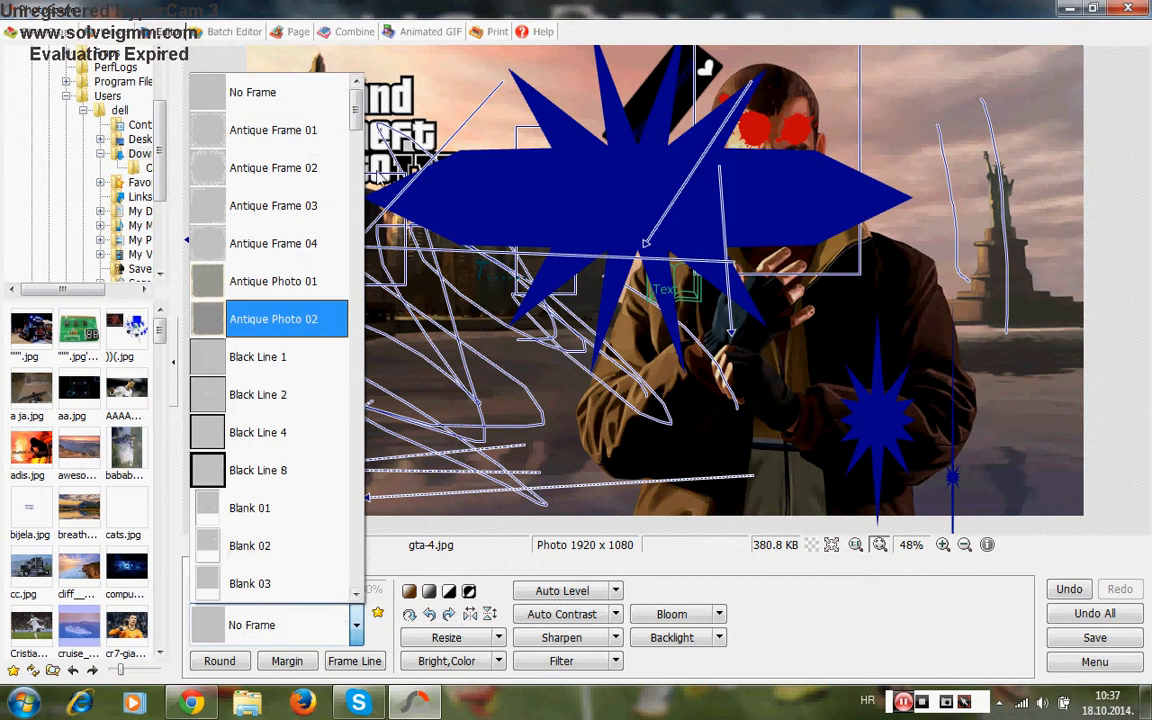
pyautogui.moveTo(355, 113); pyautogui.dragTo(352, 214)
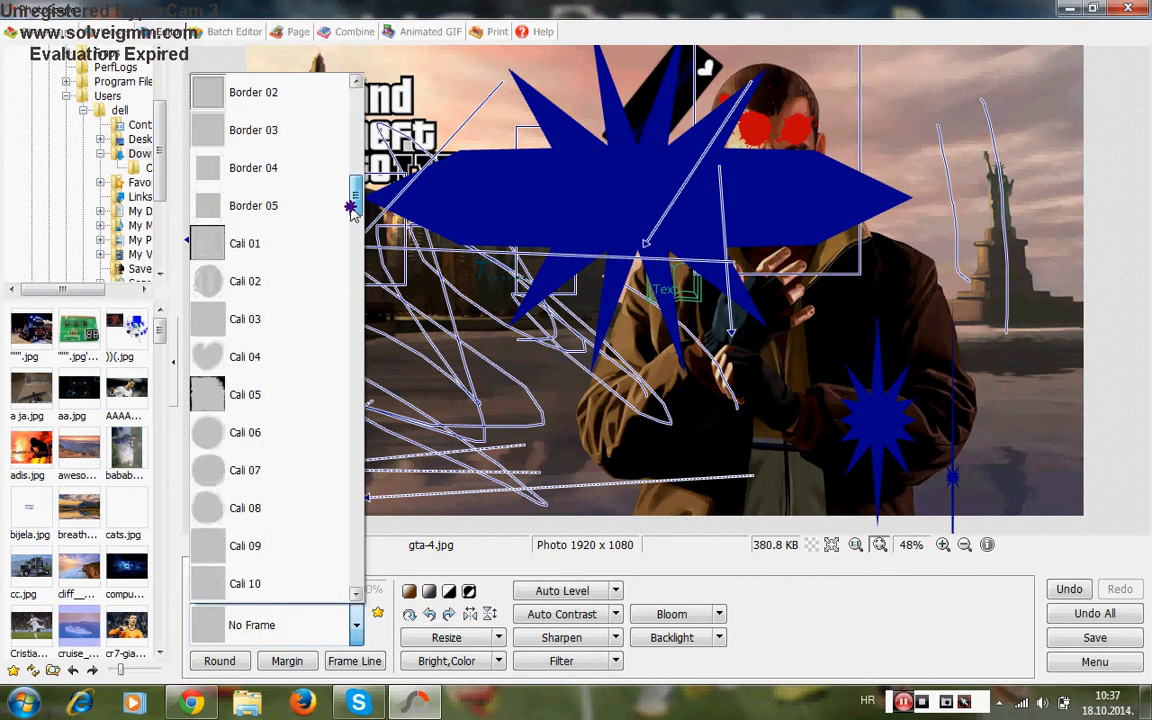
pyautogui.click(237, 354)
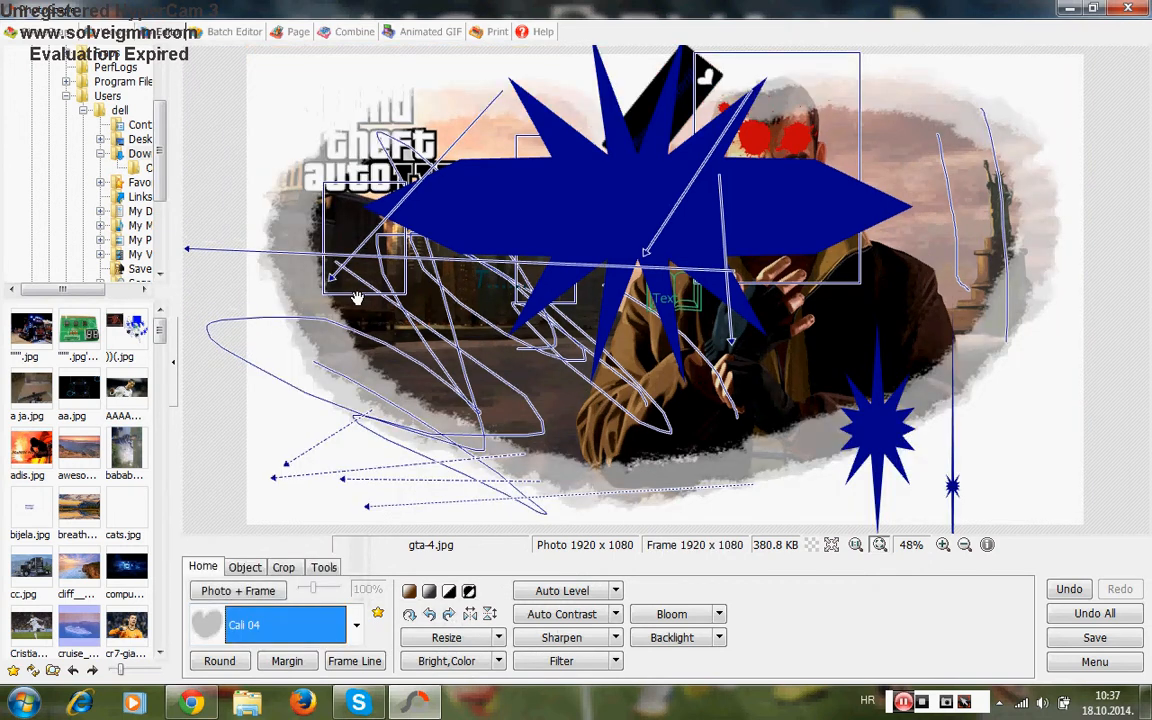
# Change the photo's frame to Dot 11.
pyautogui.click(226, 622)
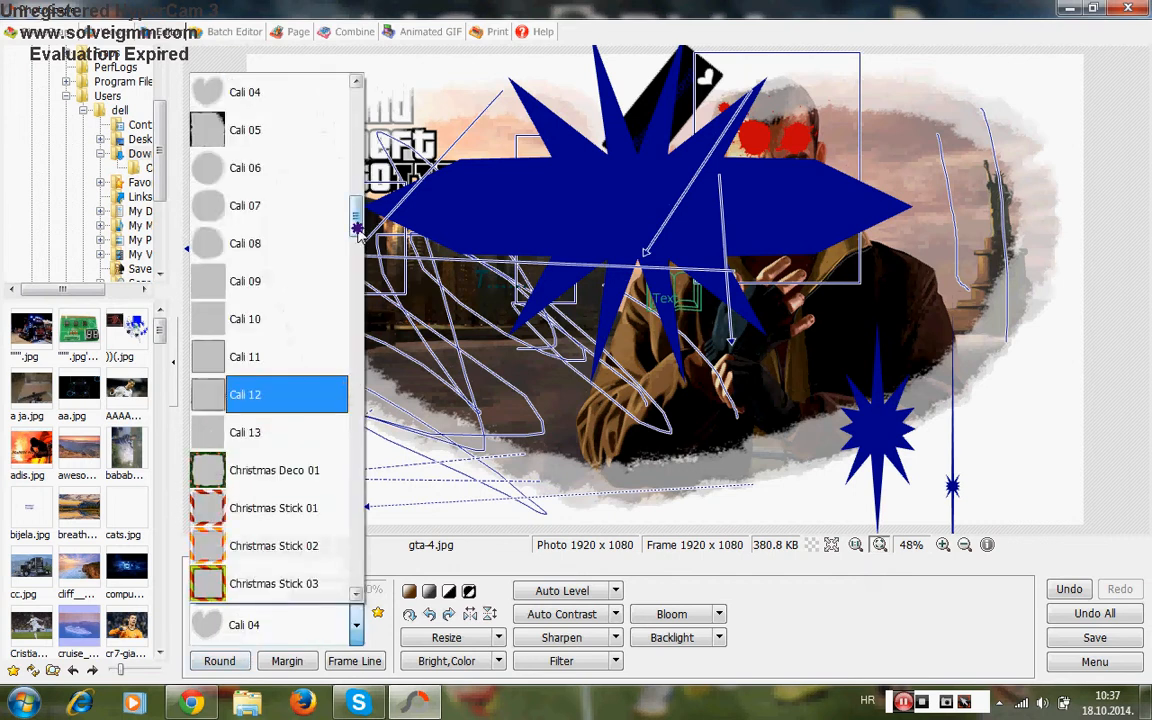
pyautogui.moveTo(356, 215); pyautogui.dragTo(357, 326)
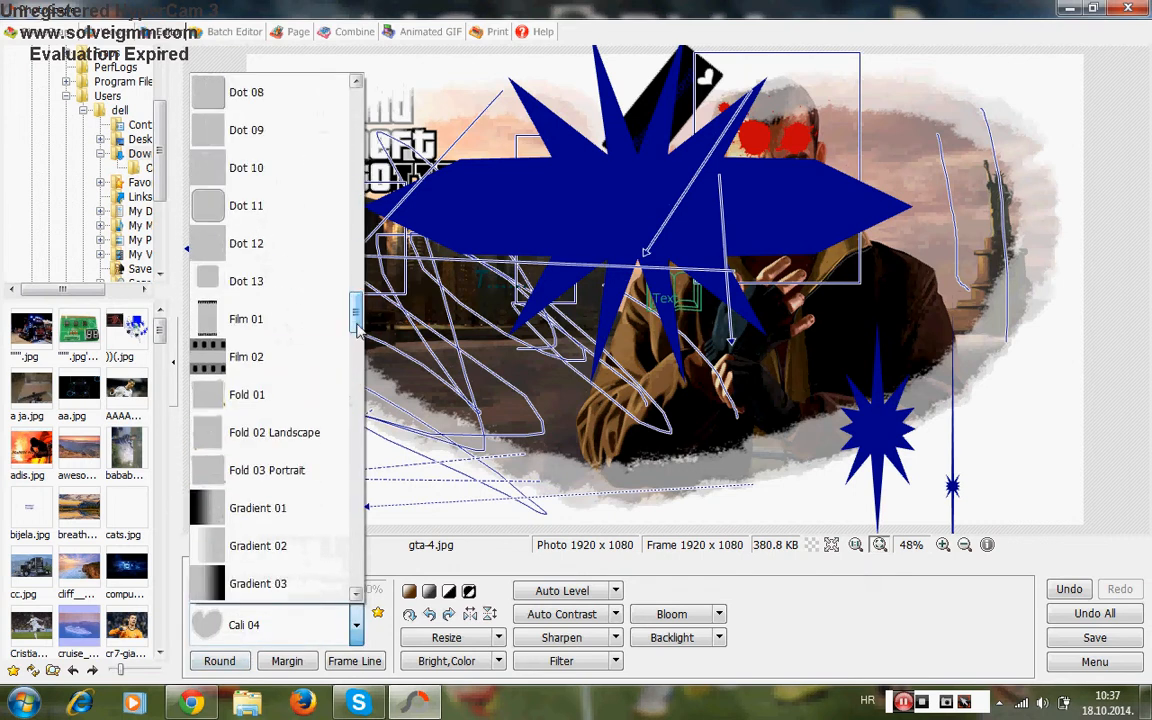
pyautogui.click(265, 208)
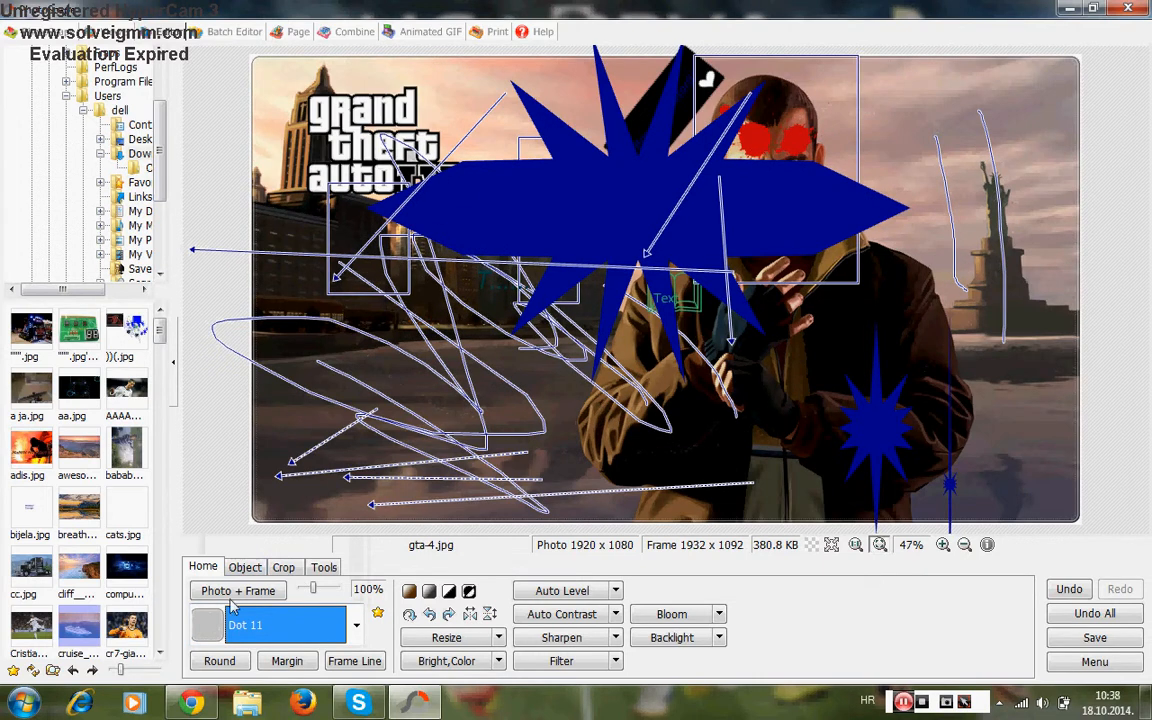
pyautogui.moveTo(158, 330); pyautogui.dragTo(158, 508)
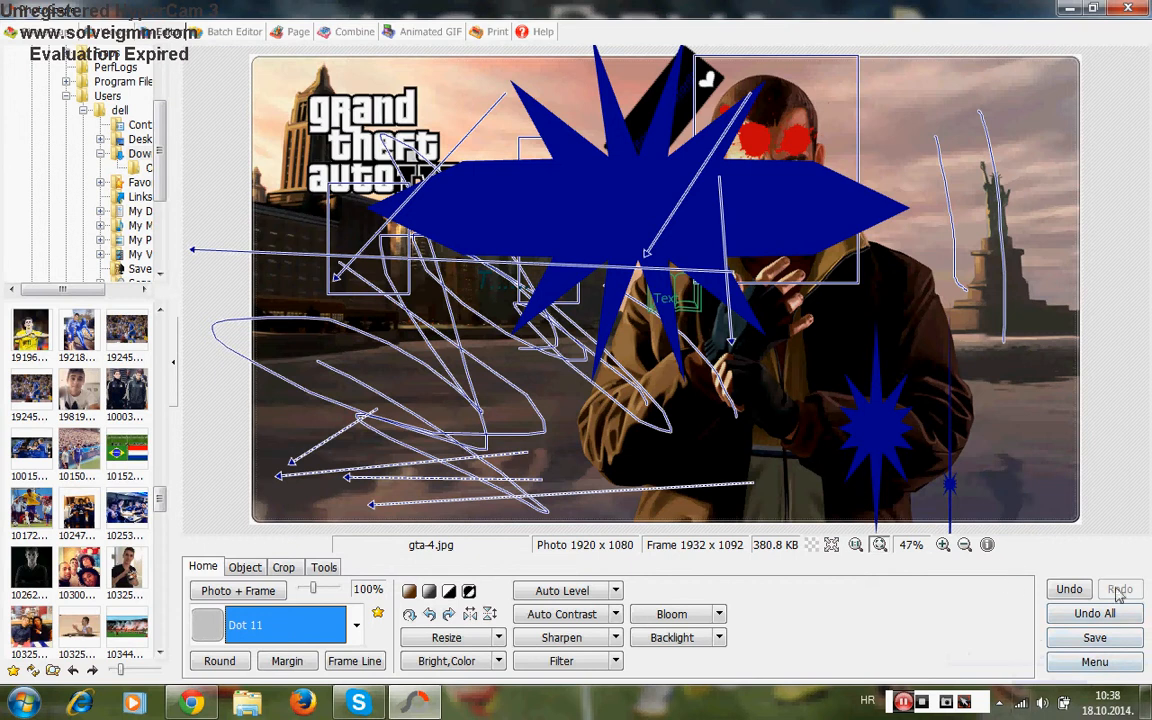
# Start saving the photo as a new file, enlarged to include the objects outside it, with Local Disk (D:) as the destination.
pyautogui.click(1062, 645)
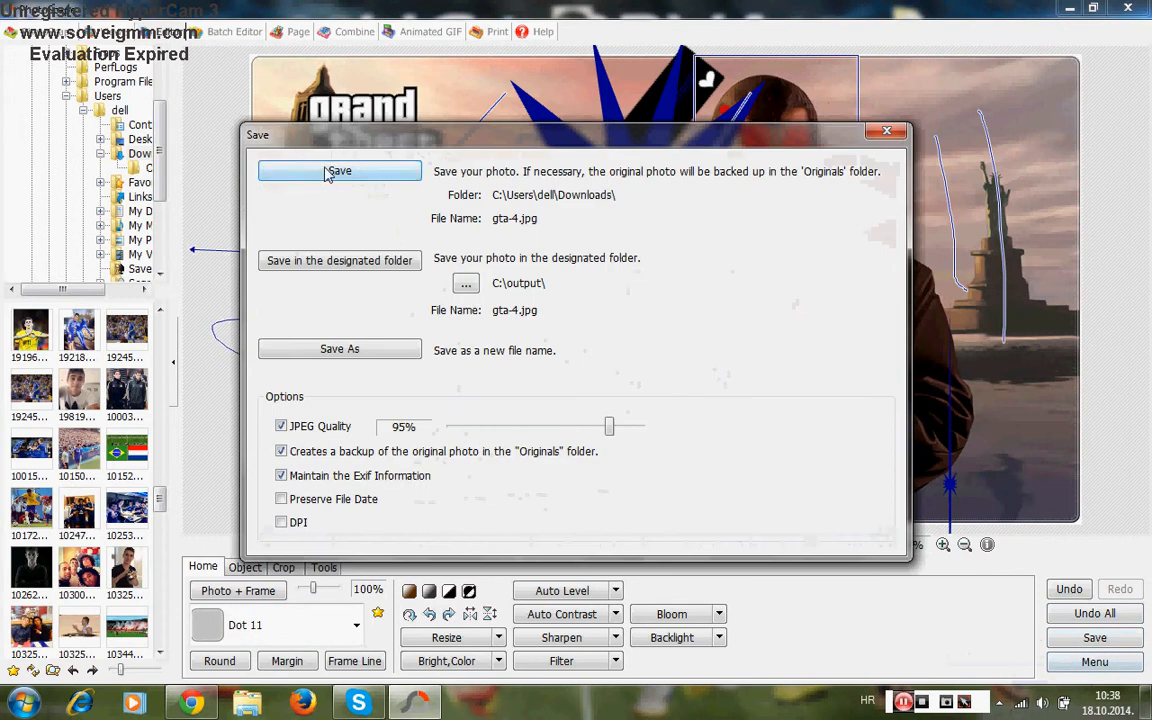
pyautogui.click(356, 344)
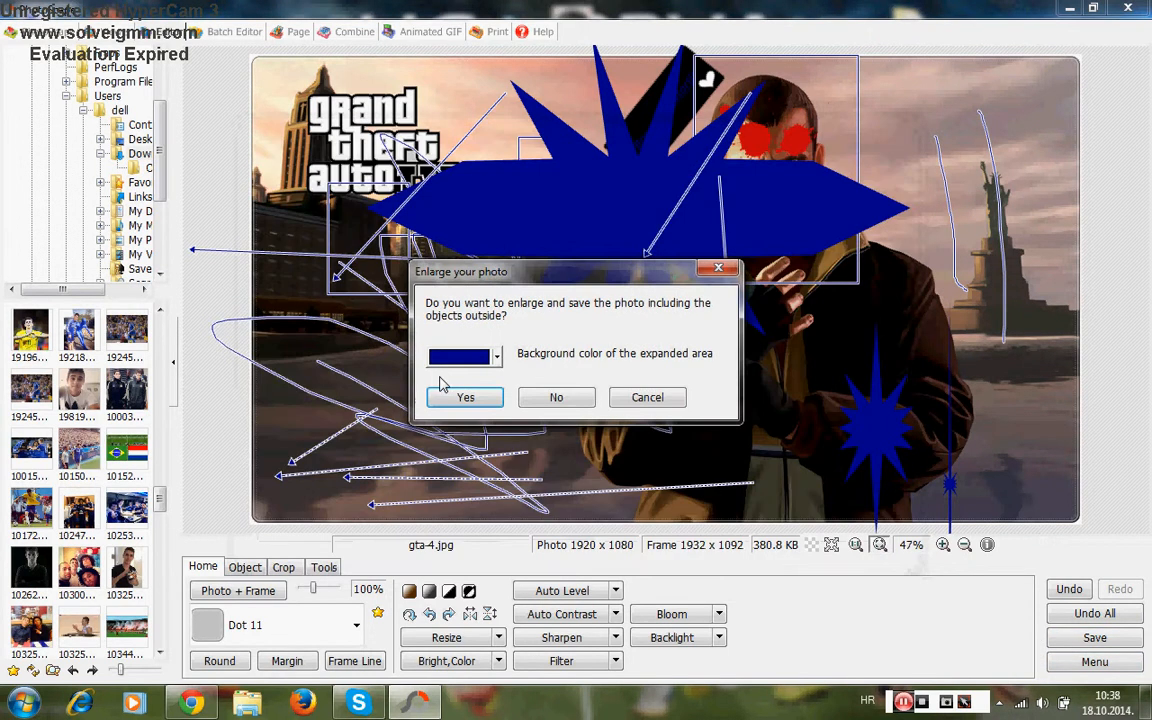
pyautogui.click(456, 397)
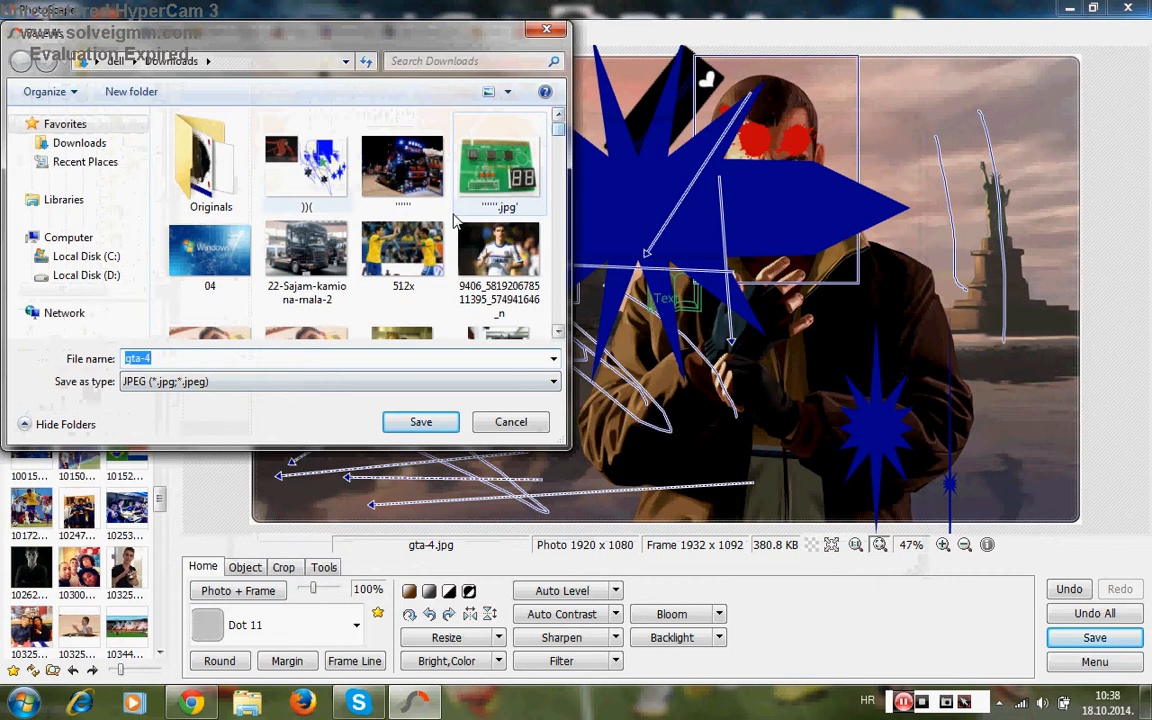
pyautogui.click(72, 275)
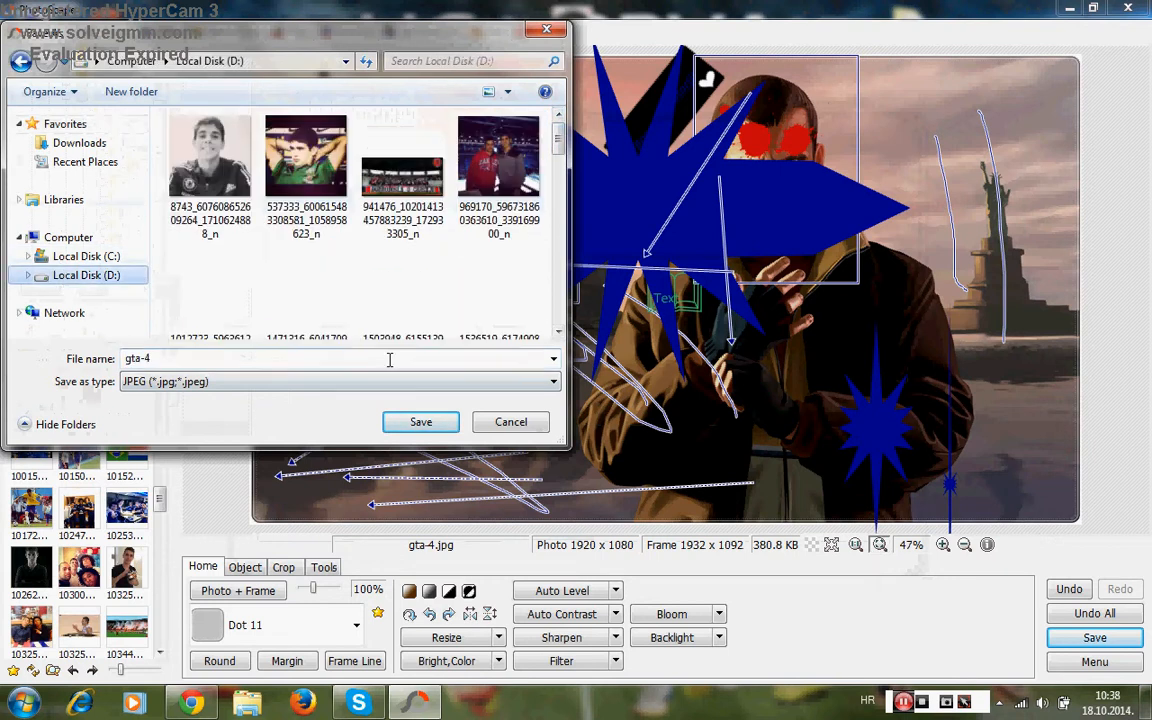